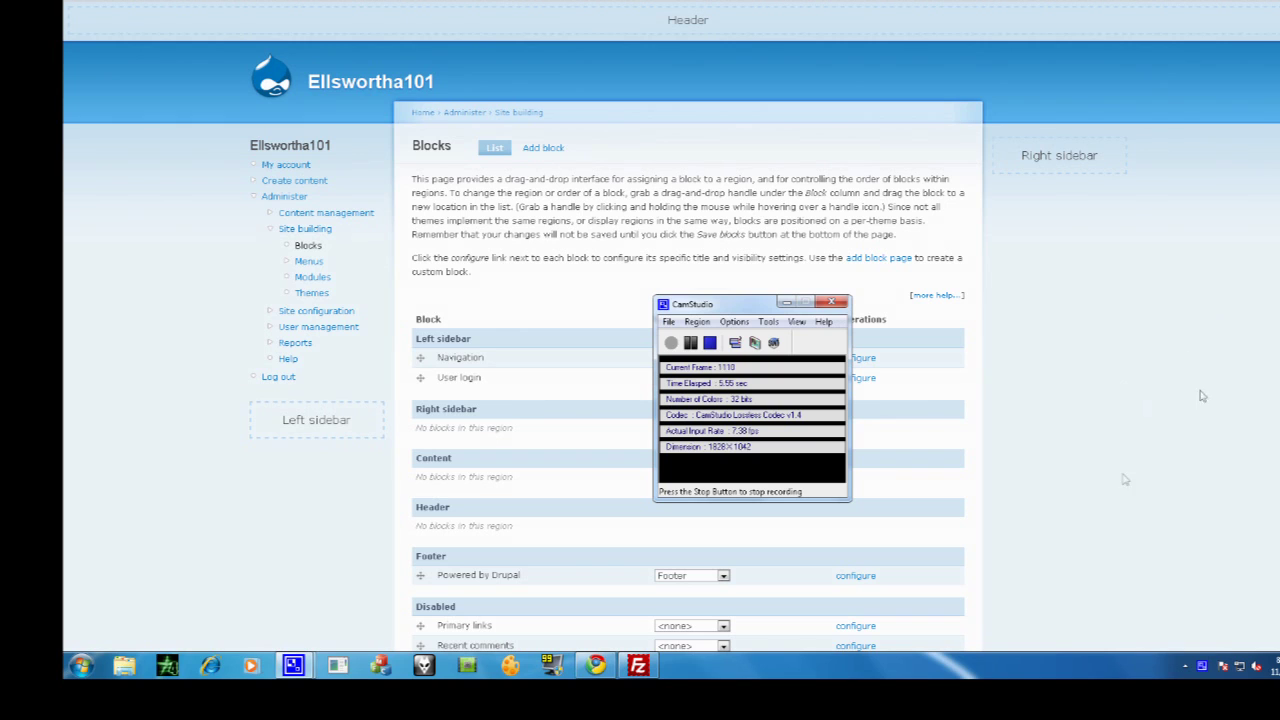
Clear the floating recorder window, go Home, then open Drupal's Administer overview
left_click(787, 304)
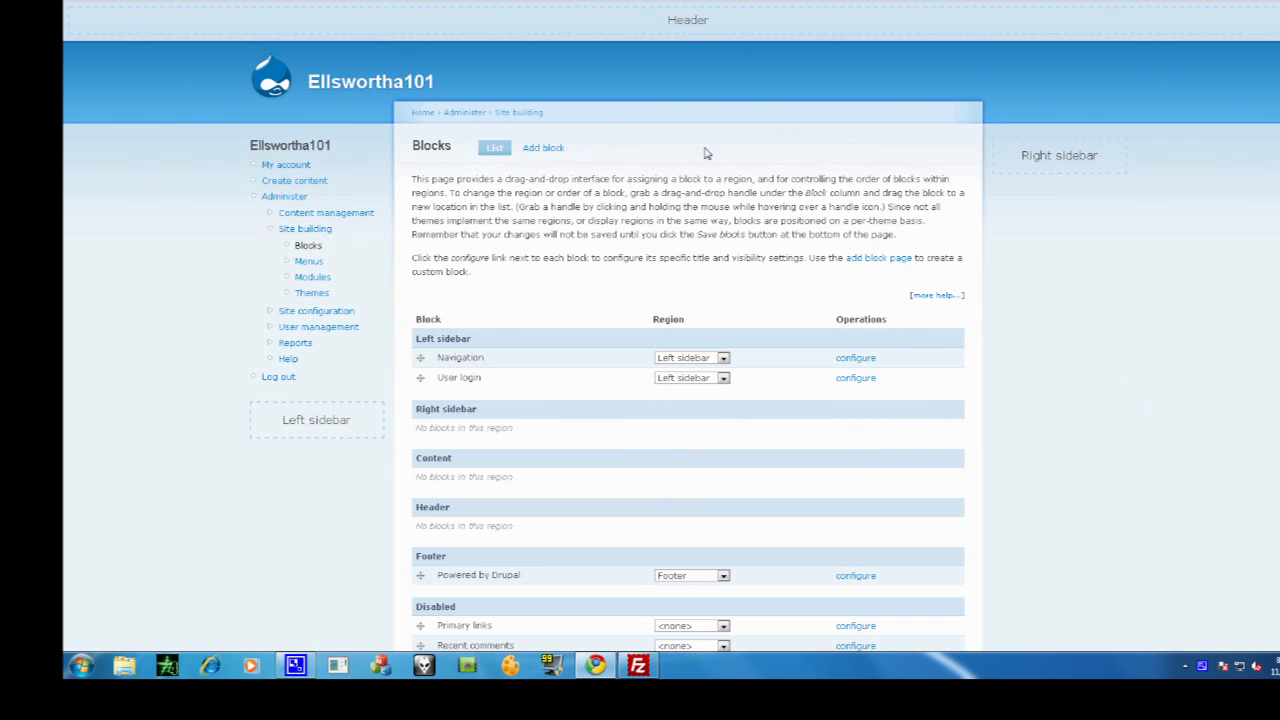
left_click(427, 117)
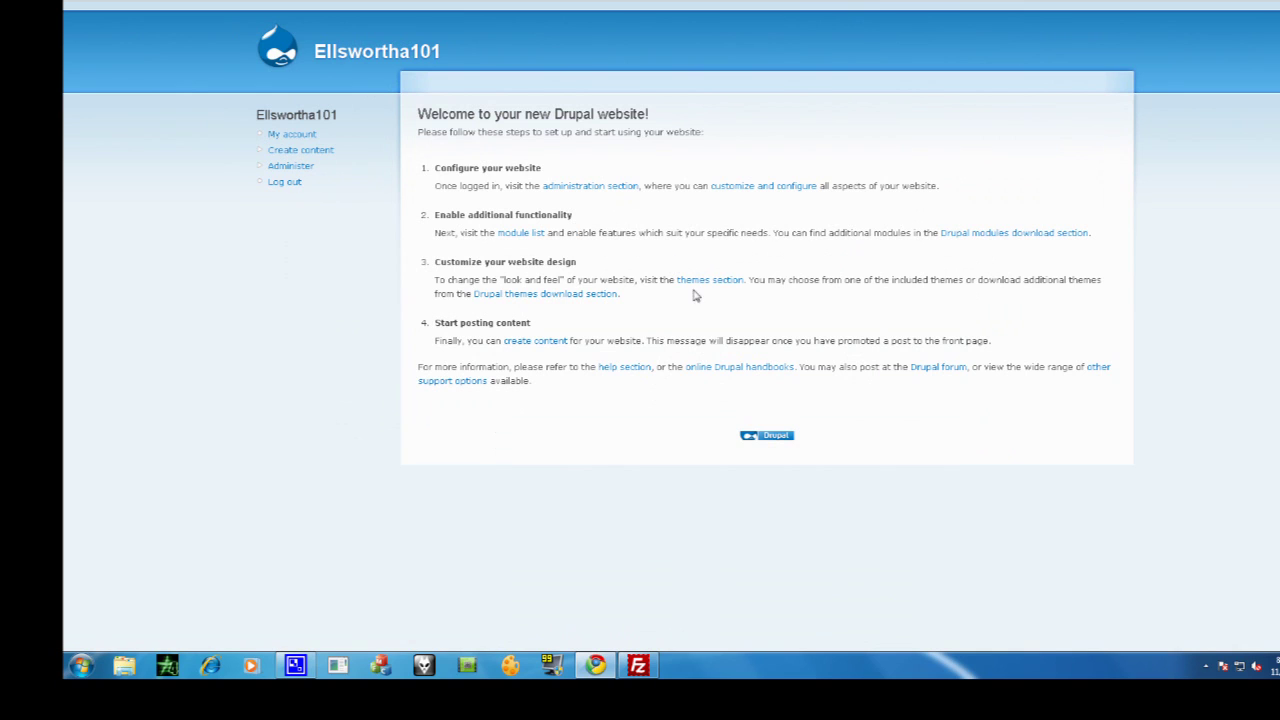
left_click(308, 170)
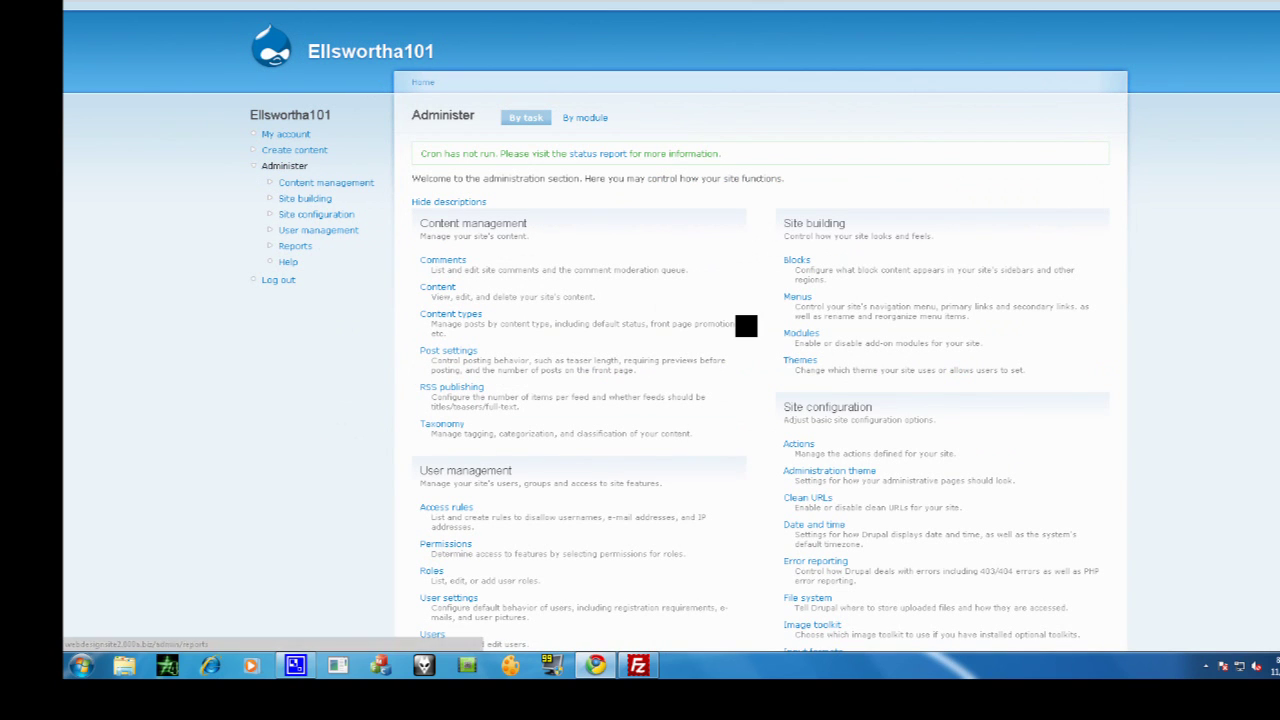
Open Site building > Menus and list the Primary links menu items
left_click(797, 300)
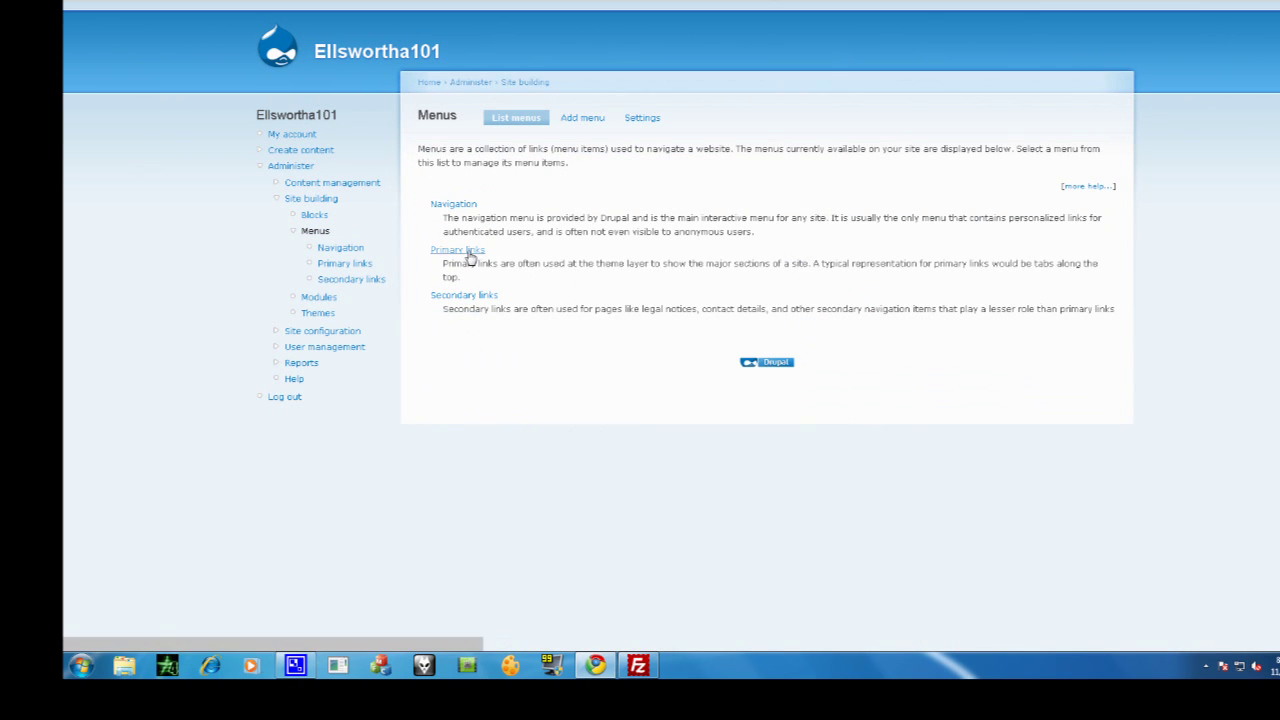
left_click(472, 250)
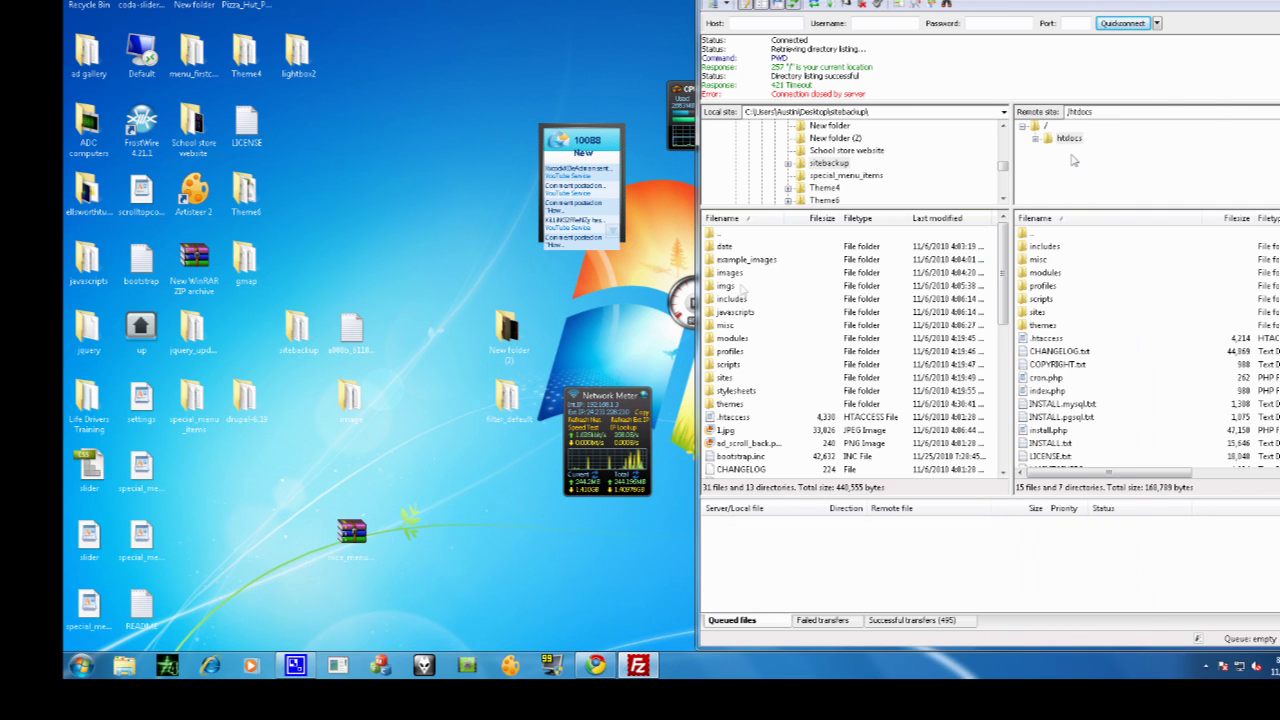
Open the nice_menus tar.gz archive in WinRAR and move it to the left half
left_click(343, 541)
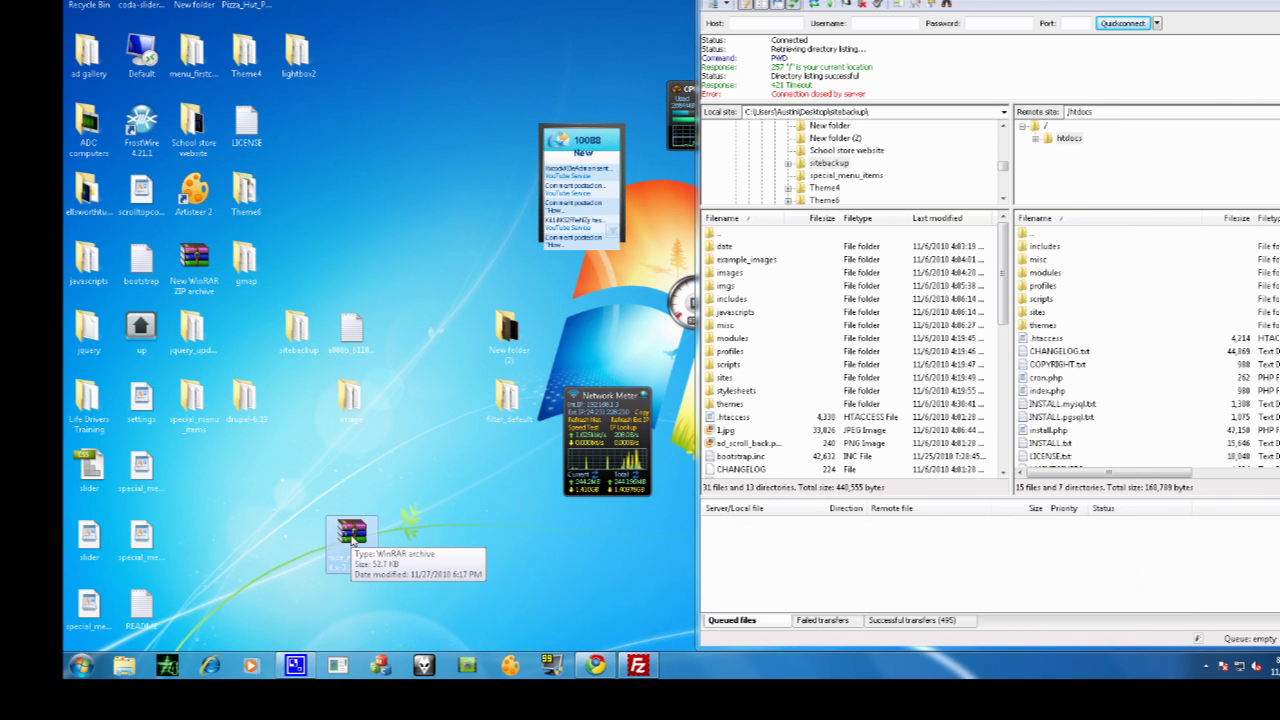
double_click(352, 538)
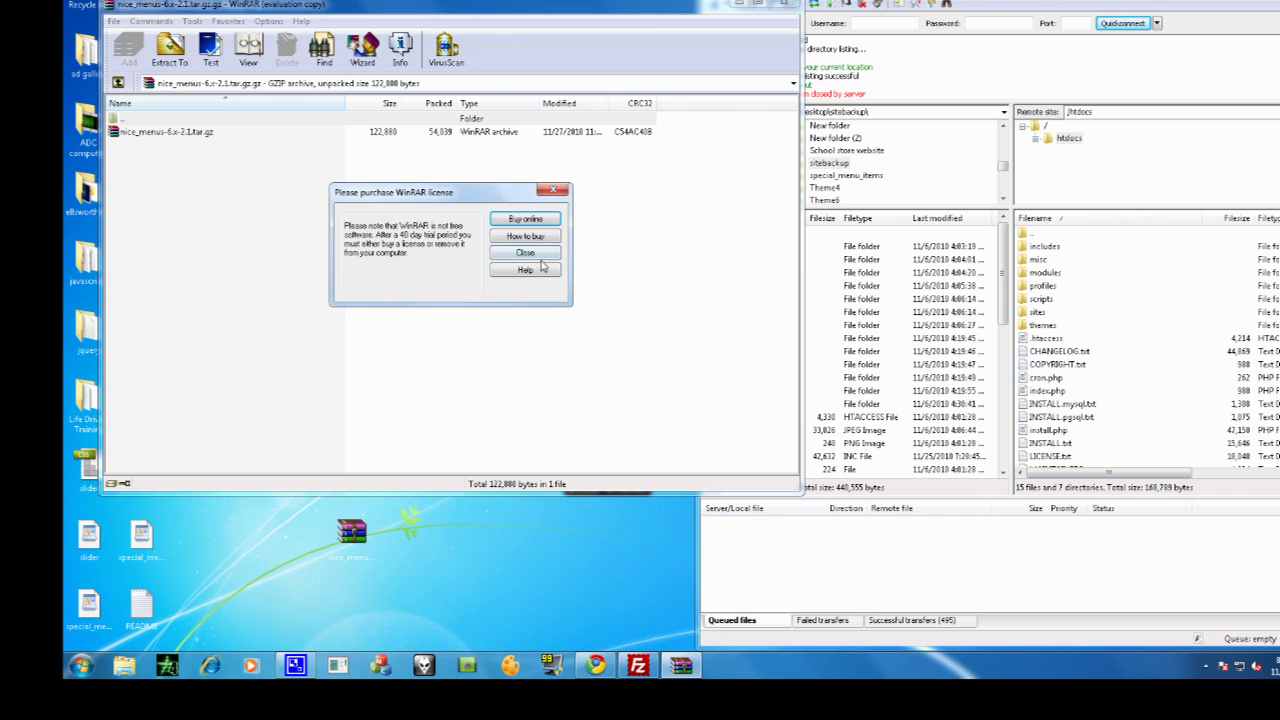
left_click(538, 255)
left_click_drag(476, 20, 64, 18)
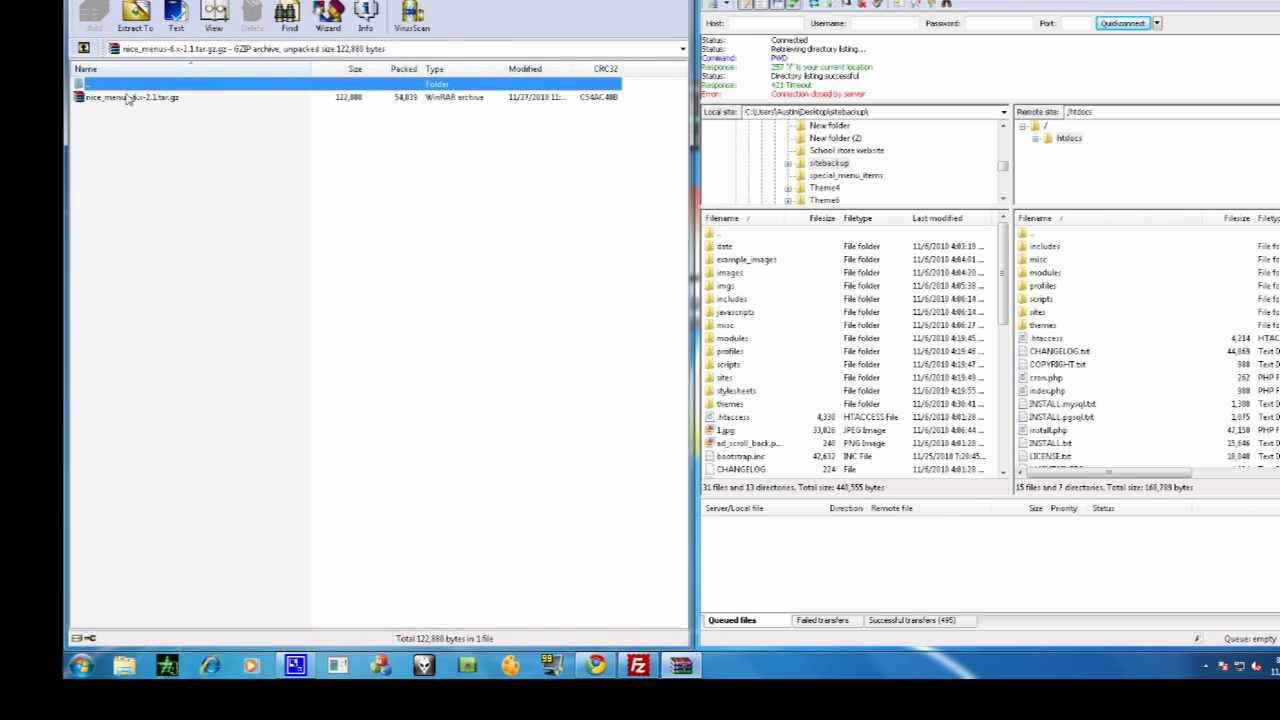
Open the inner tar and upload the nice_menus folder to the server's modules folder
left_click(130, 97)
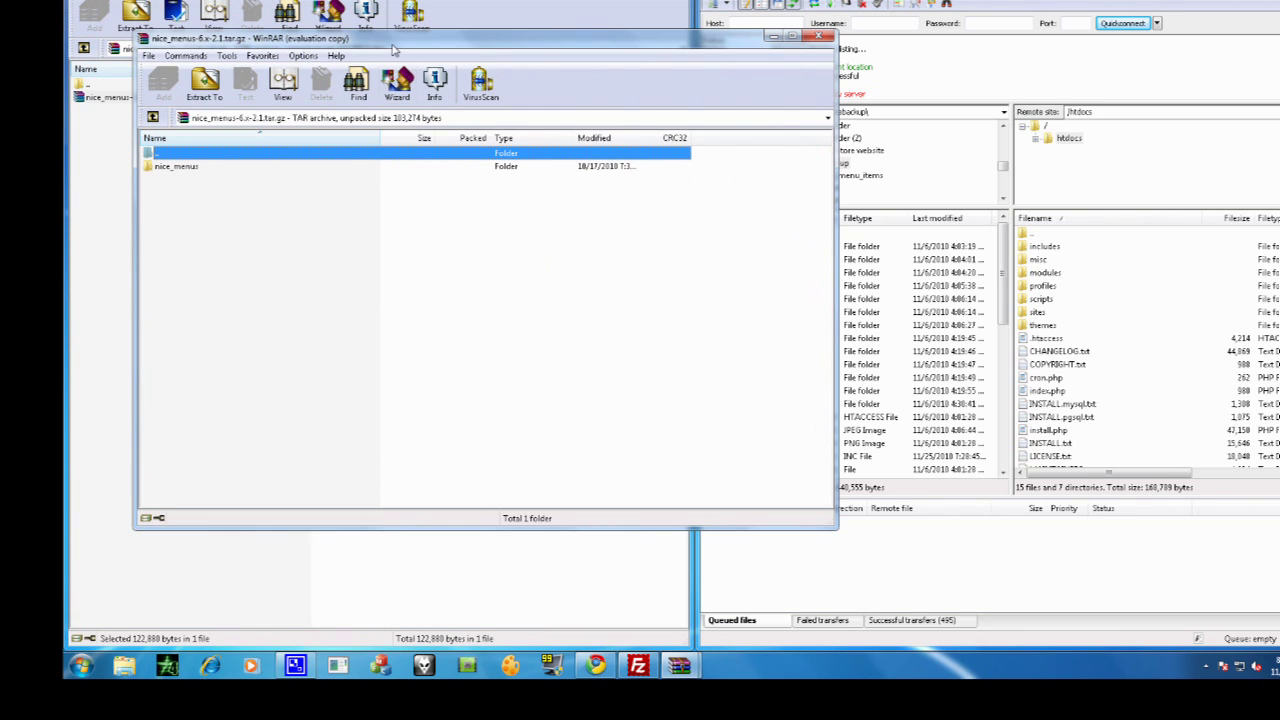
left_click(556, 287)
key("super+Up")
key("super+Left")
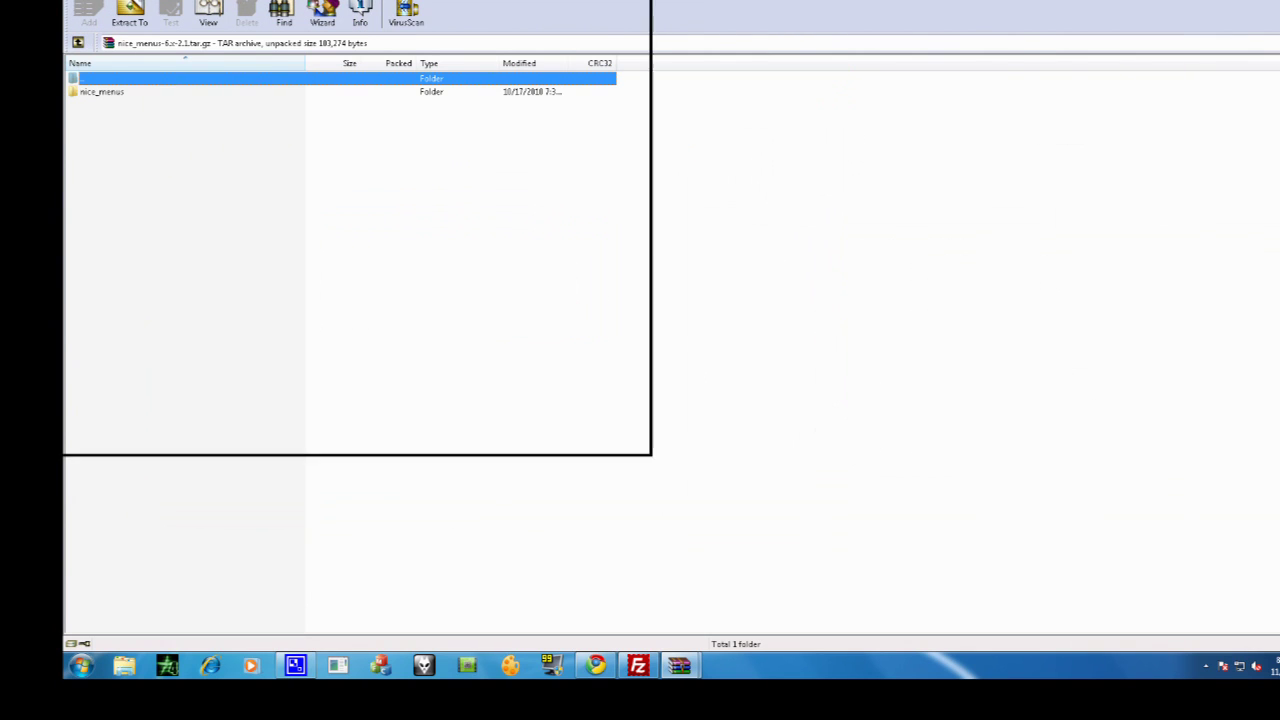
left_click_drag(130, 103, 1051, 275)
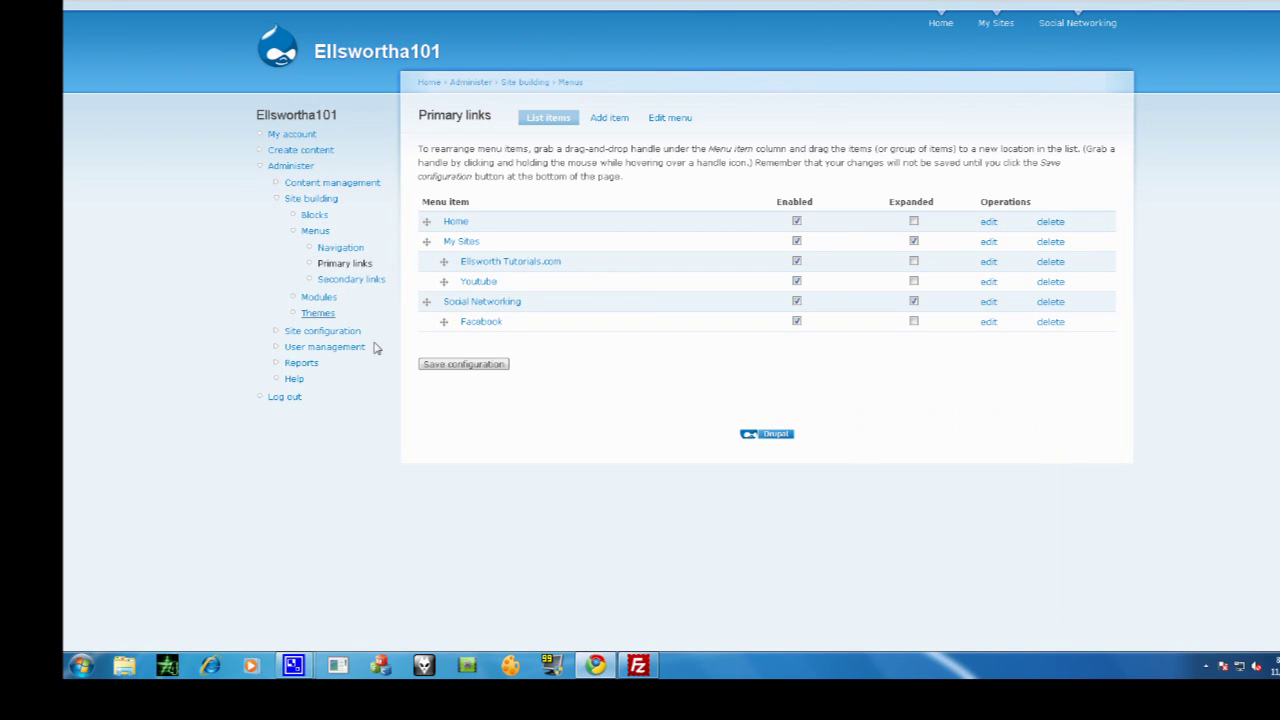
Tick Nice Menus under Other in the modules list and save the configuration
left_click(330, 298)
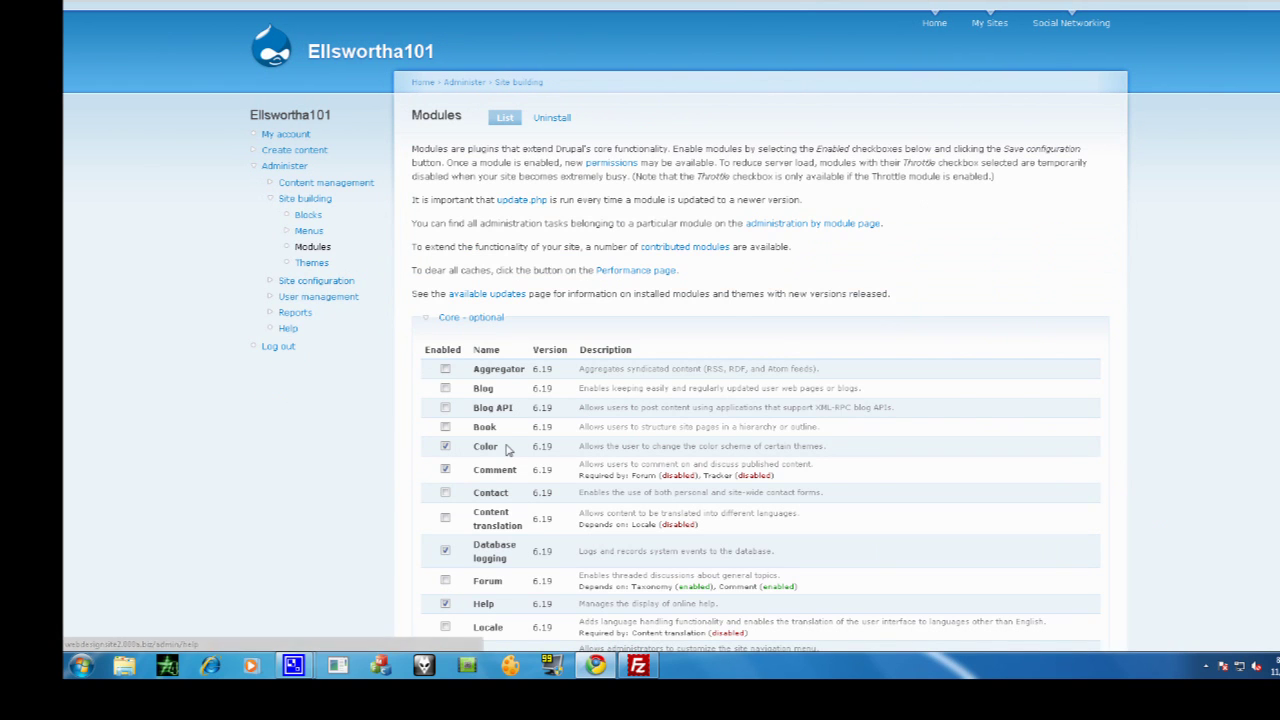
scroll(420, 471, "down", 6)
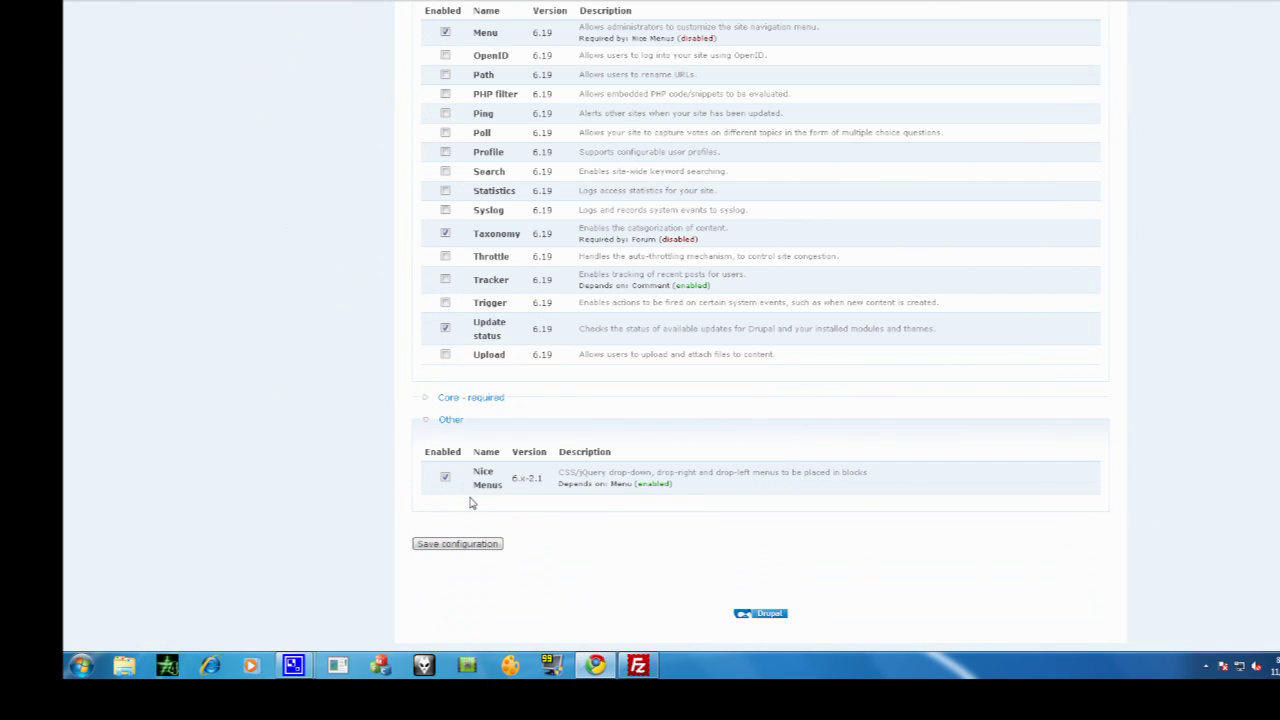
left_click(486, 545)
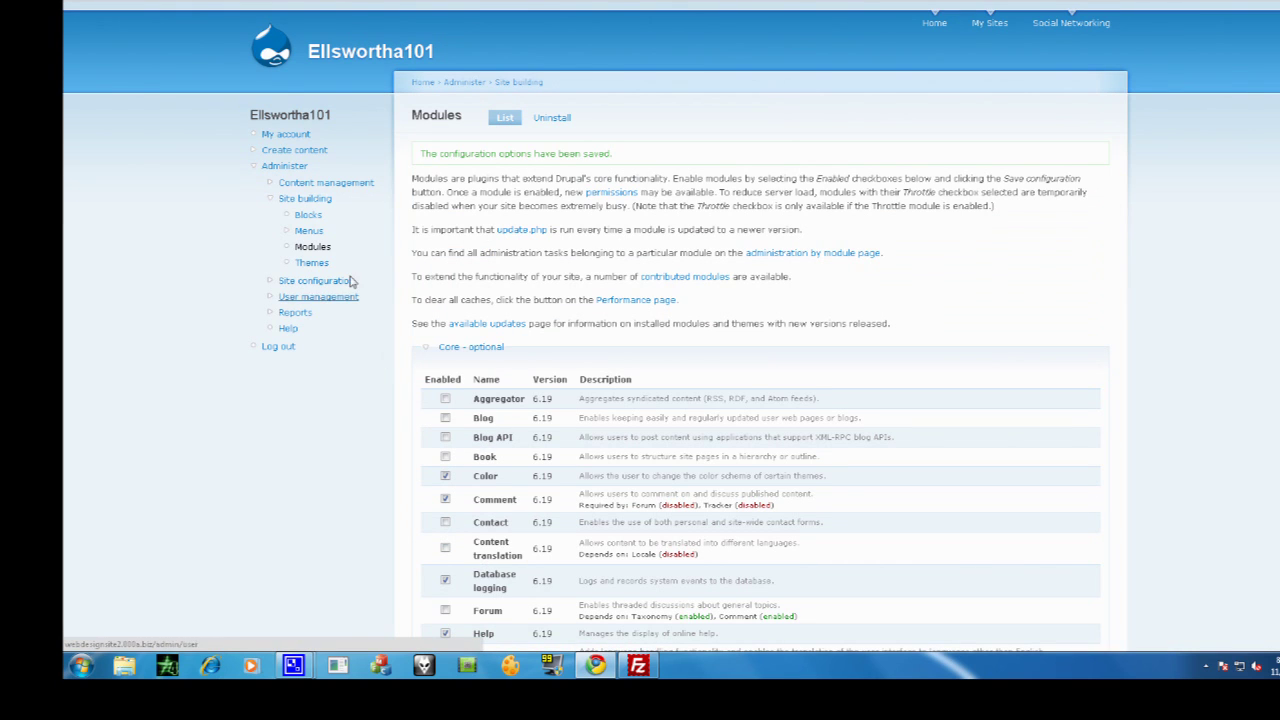
left_click(323, 223)
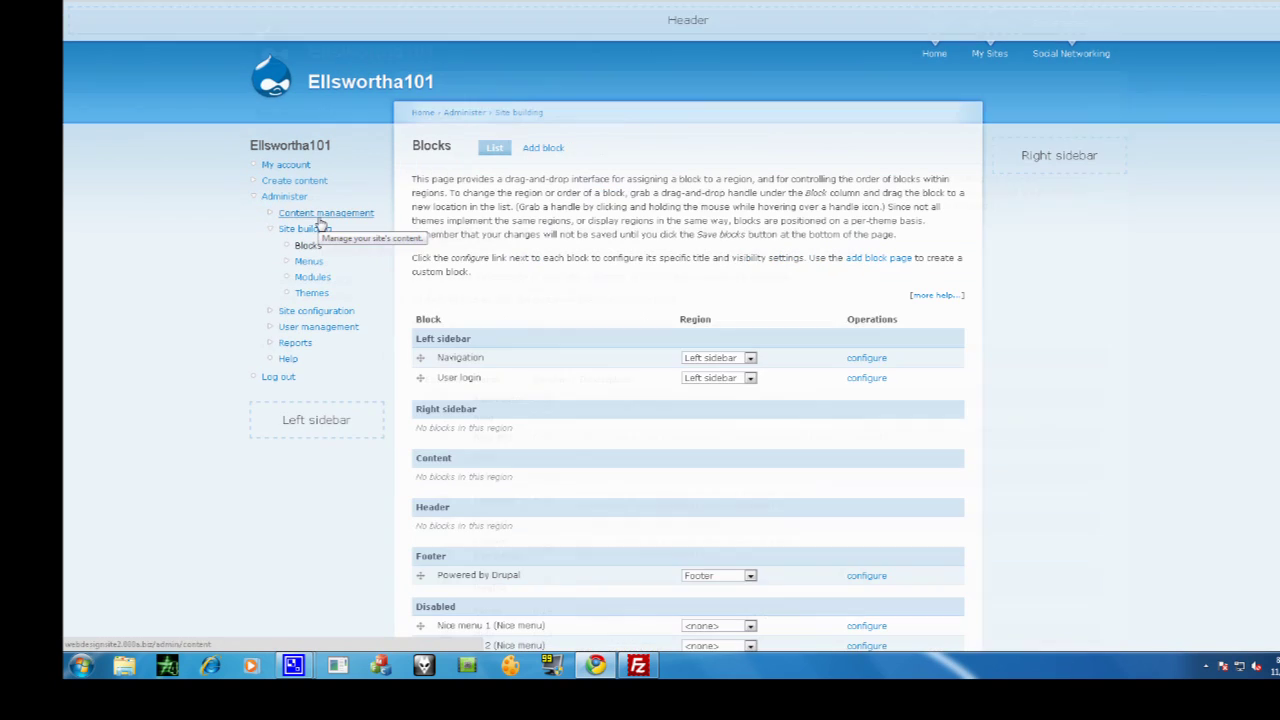
Move Nice menu 1 from Disabled into the Header region and save the blocks
scroll(655, 416, "down", 2)
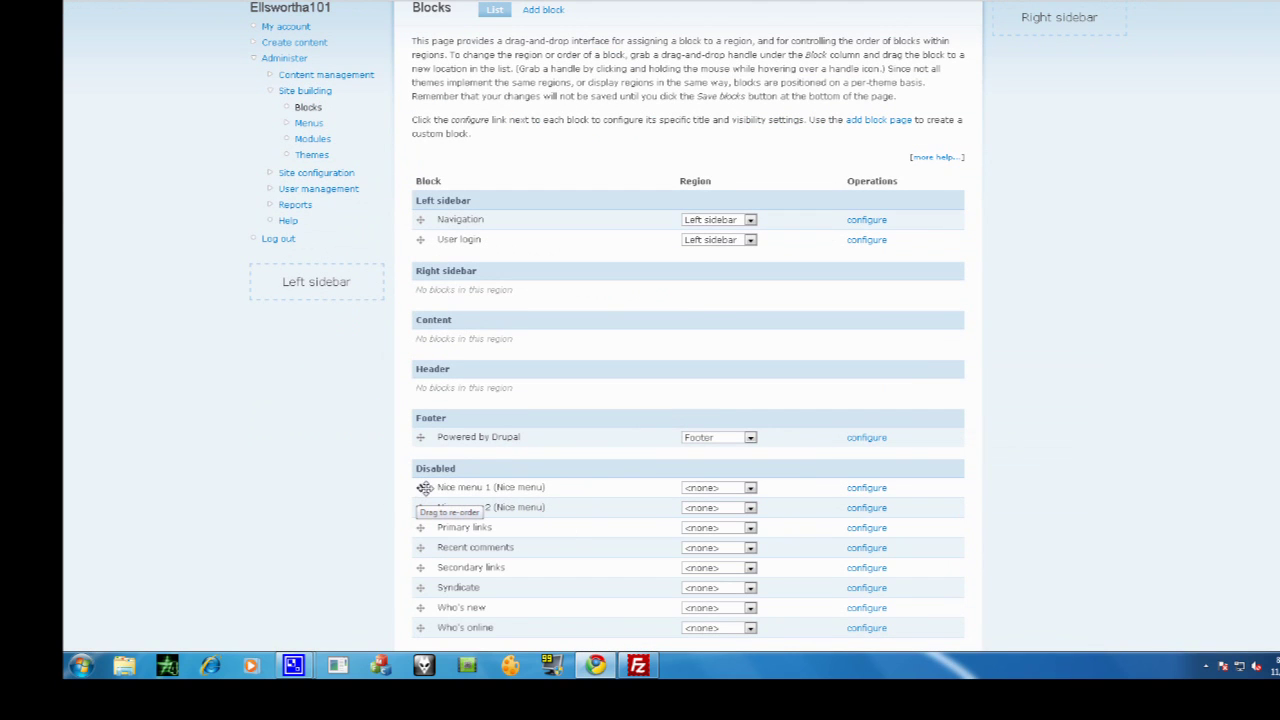
left_click_drag(422, 491, 418, 402)
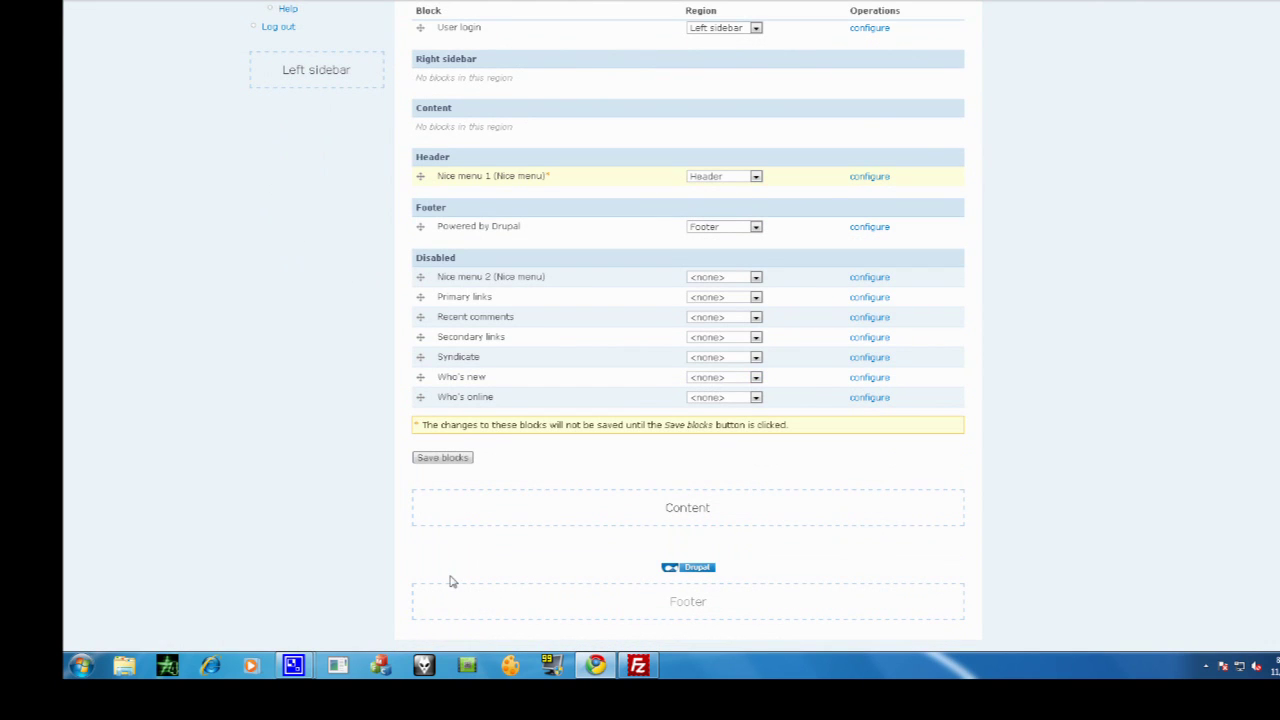
left_click(441, 458)
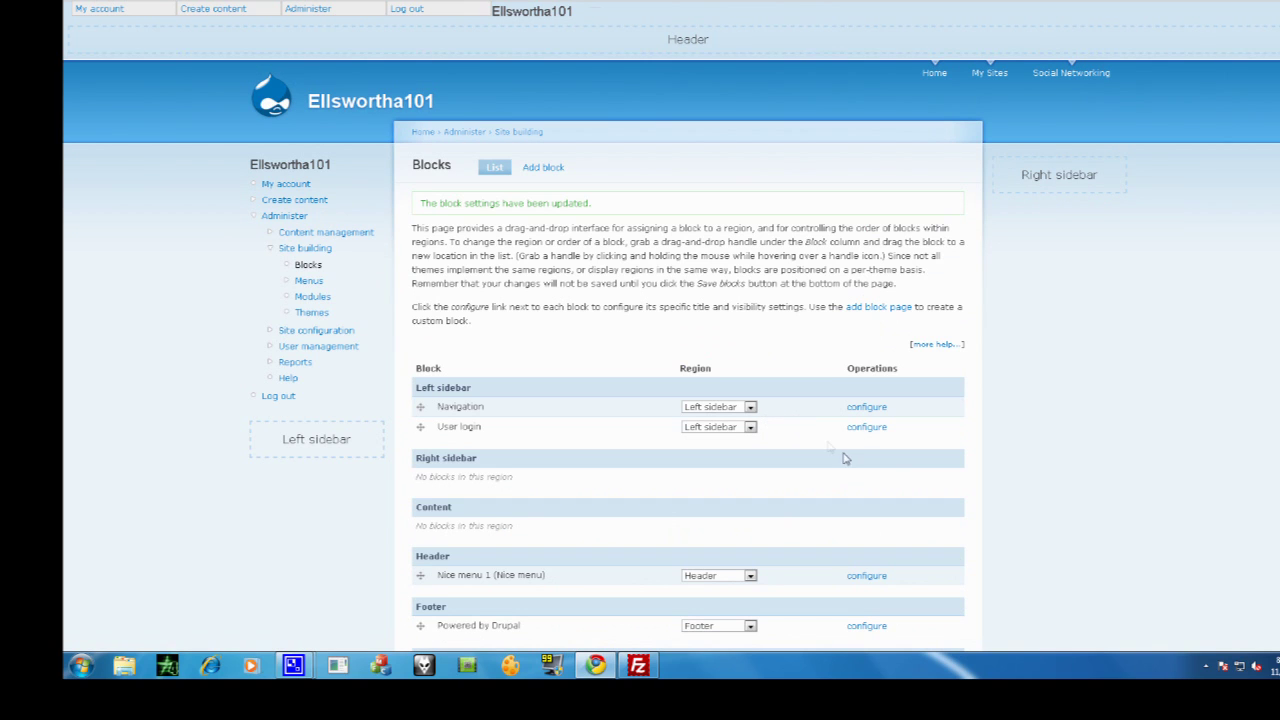
Set Nice menu 1's Menu Parent to <Primary links> and save the block
left_click(858, 577)
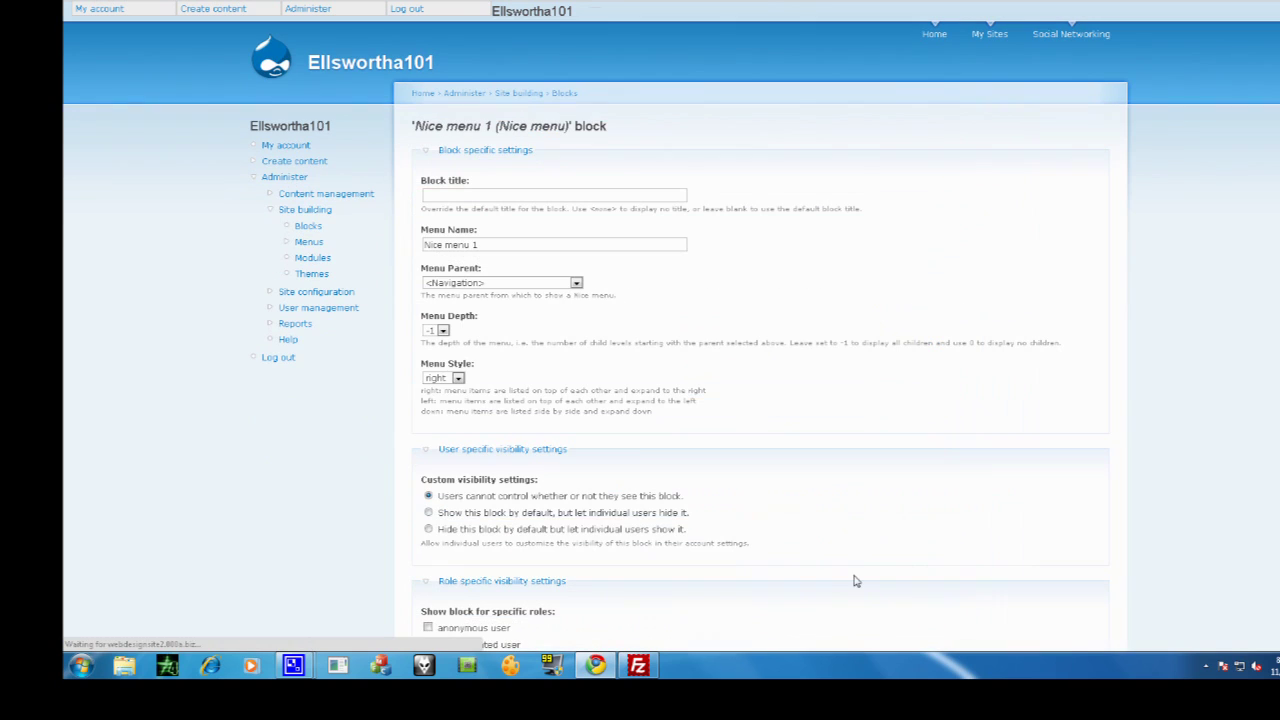
left_click(486, 284)
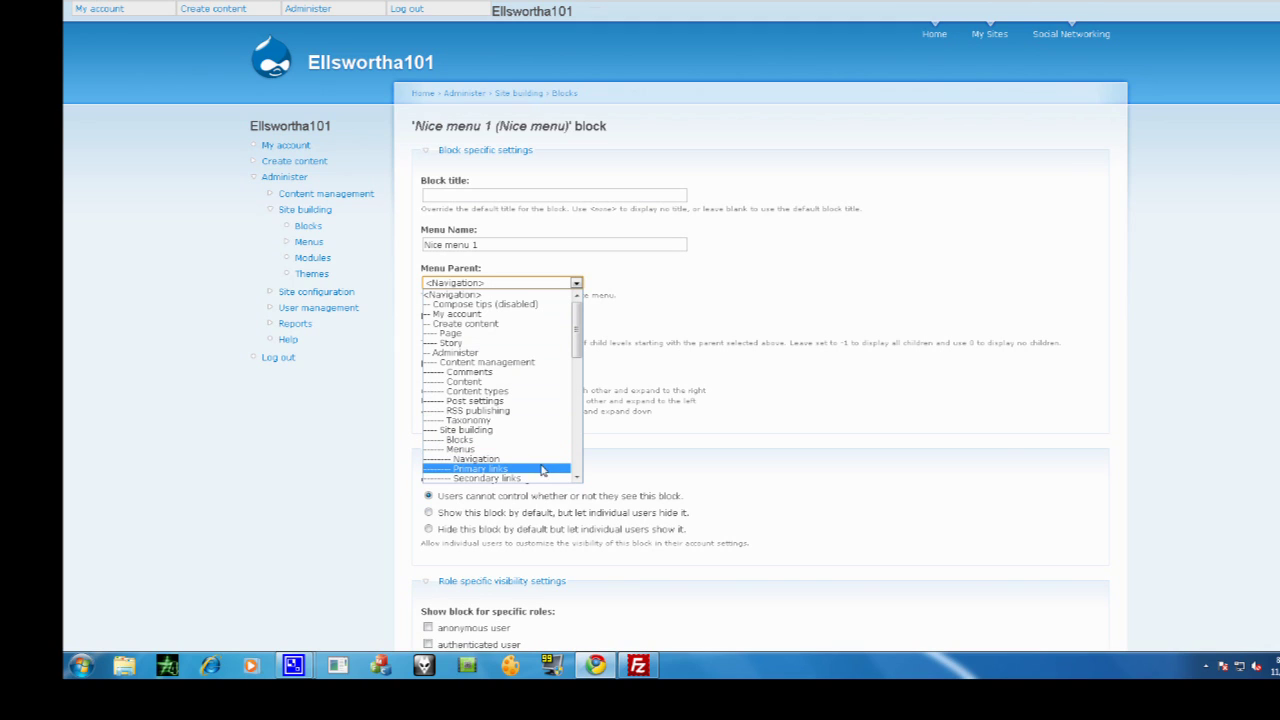
scroll(542, 470, "down", 2)
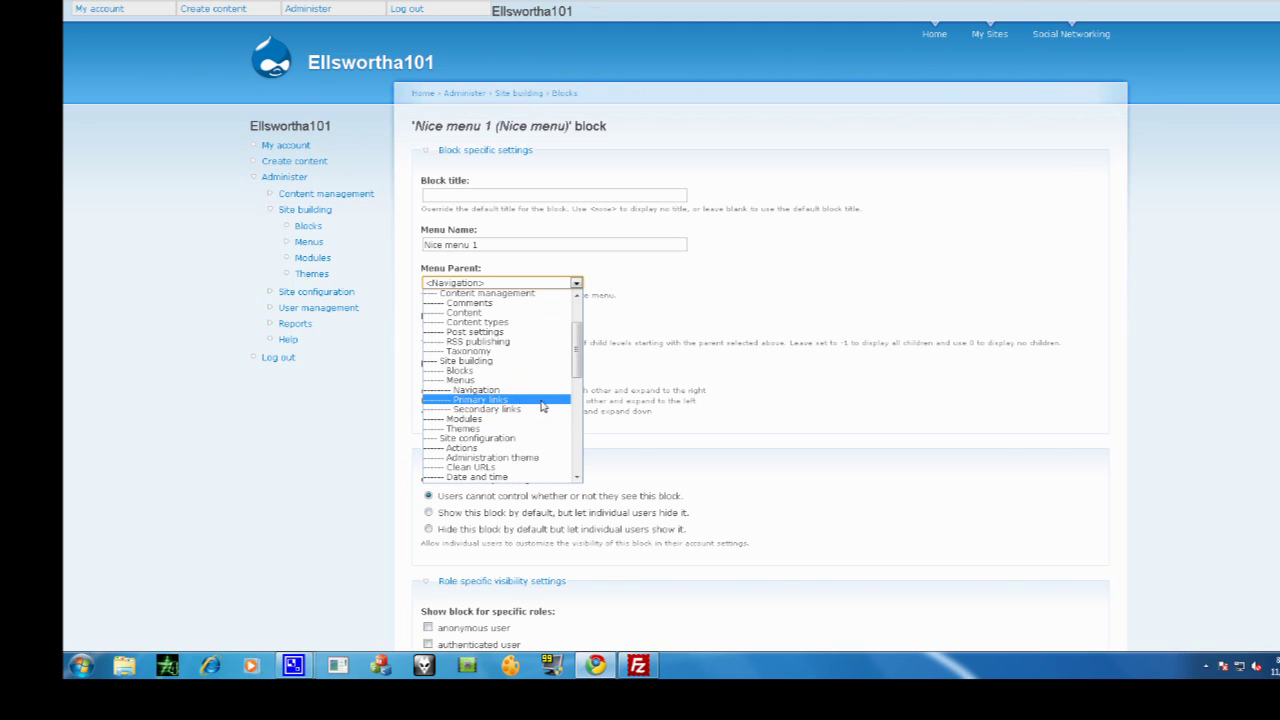
left_click_drag(577, 362, 578, 453)
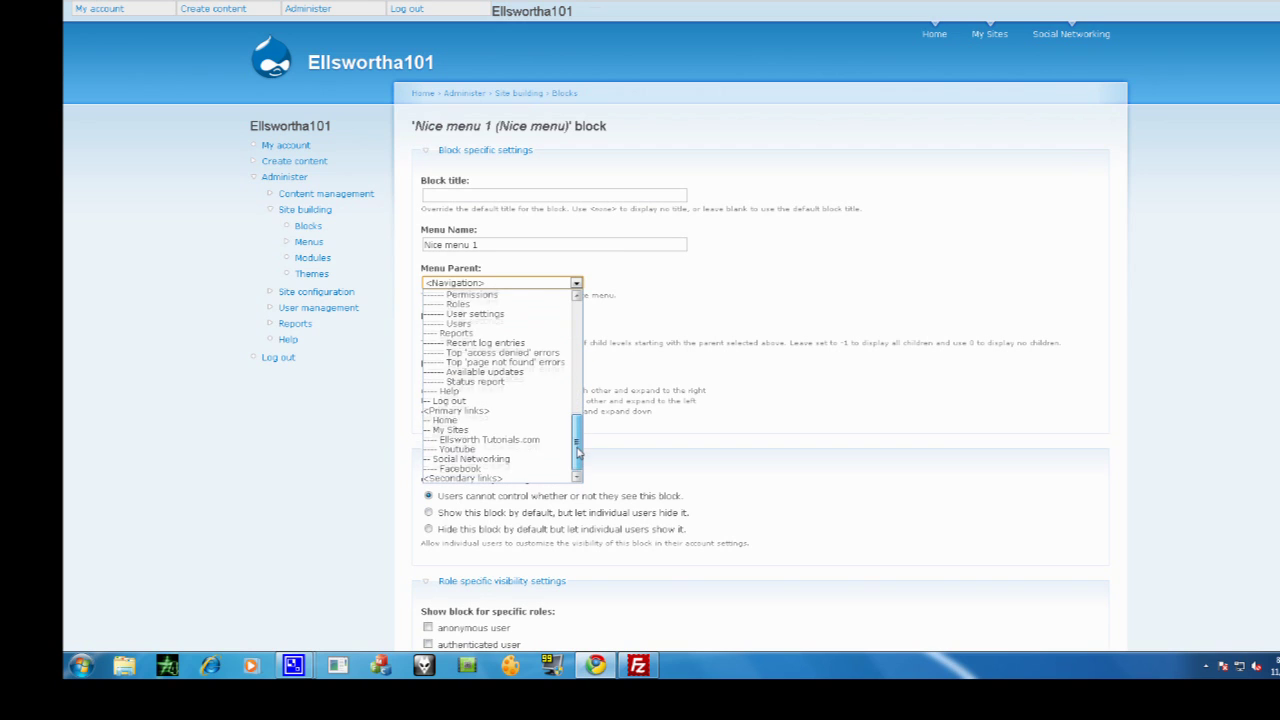
left_click(480, 410)
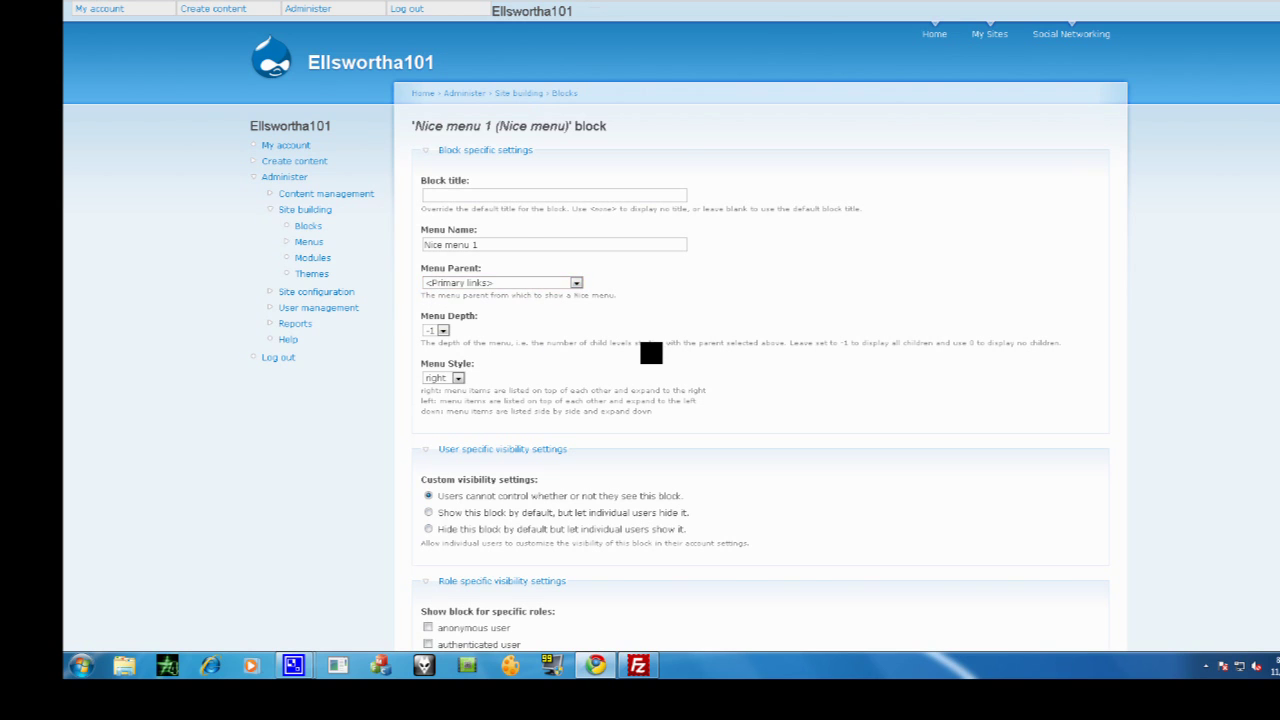
scroll(651, 351, "down", 5)
left_click(441, 541)
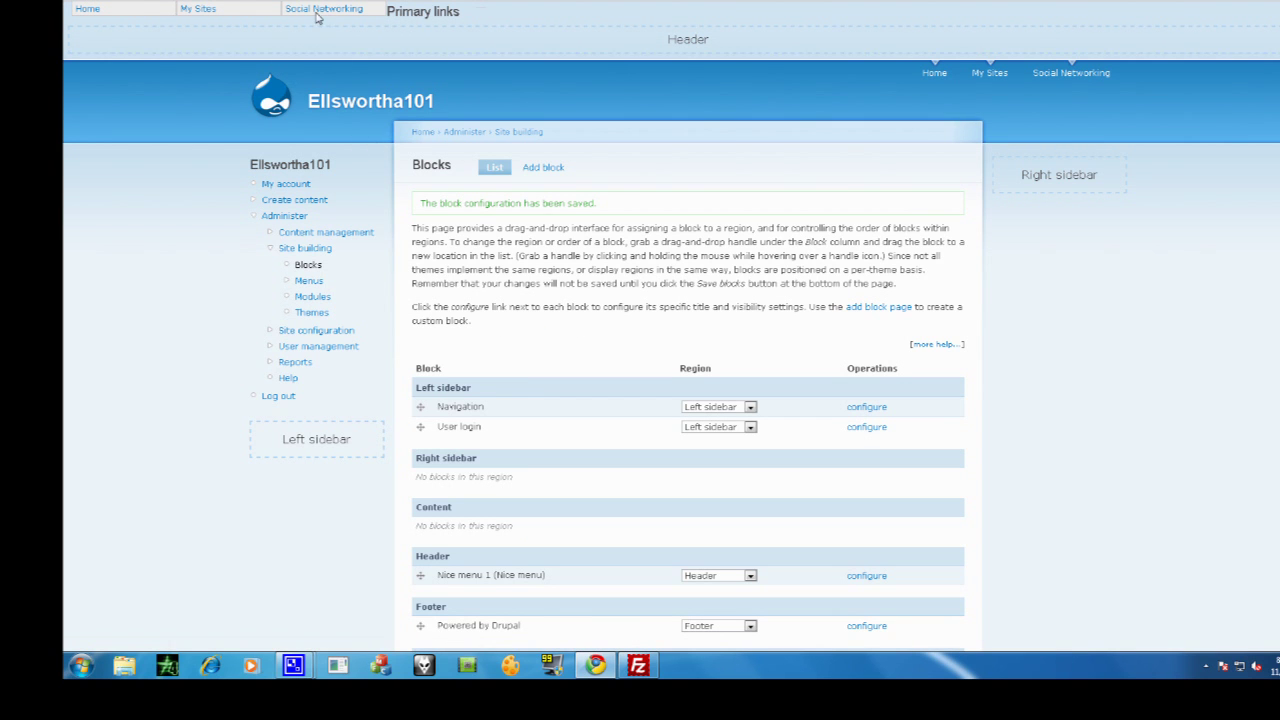
mouse_move(337, 16)
mouse_move(255, 16)
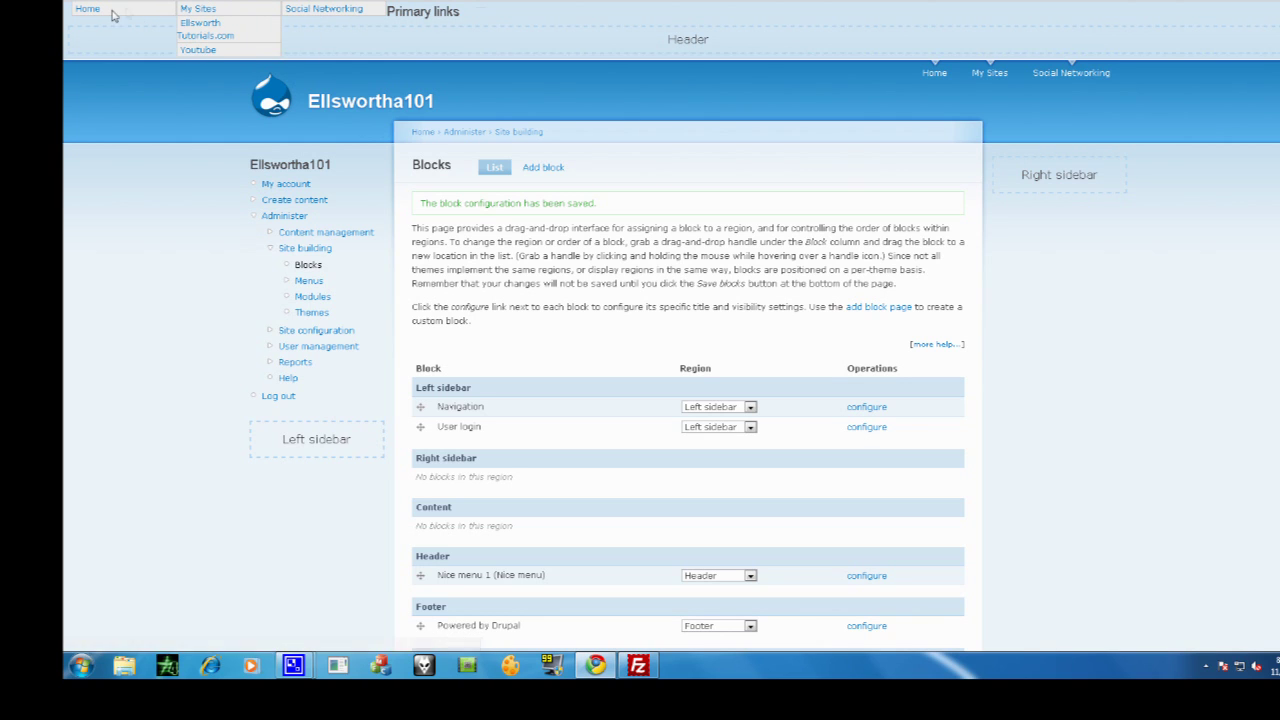
mouse_move(206, 13)
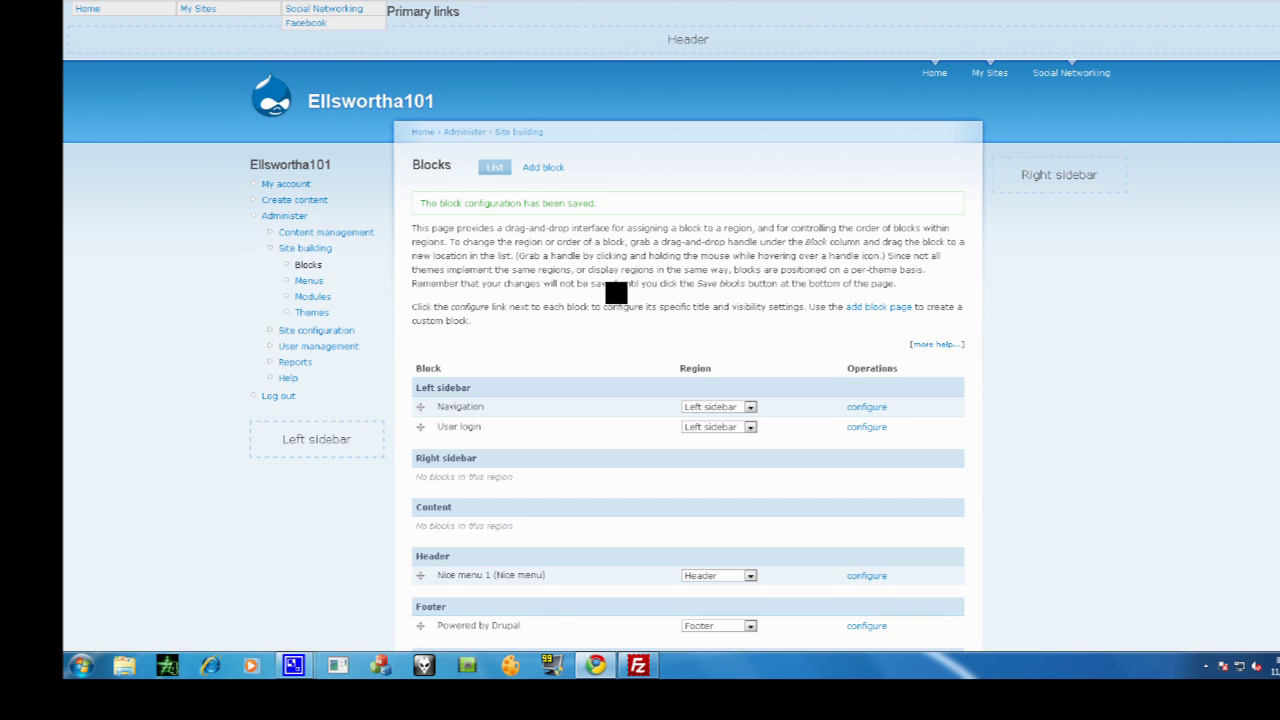
scroll(680, 386, "down", 3)
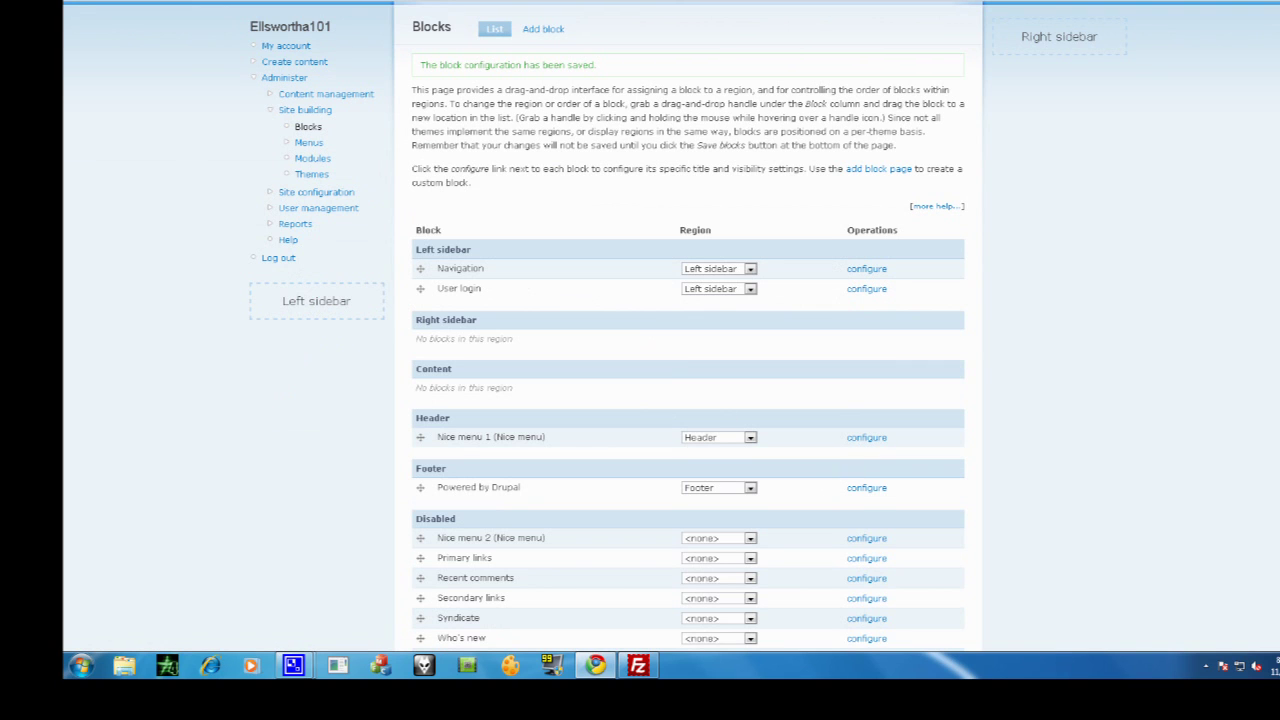
key("ctrl+t")
Google 'jquery ui' and open the jQuery UI project page on drupal.org
type("j")
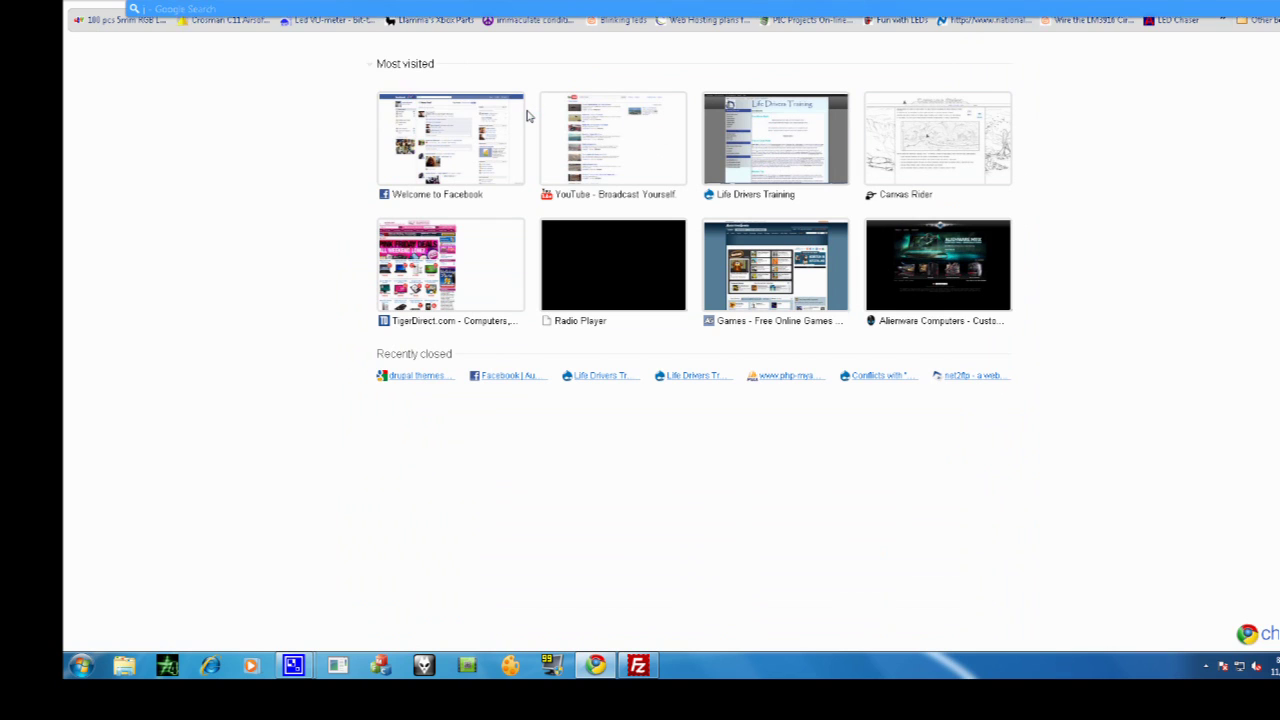
type("query")
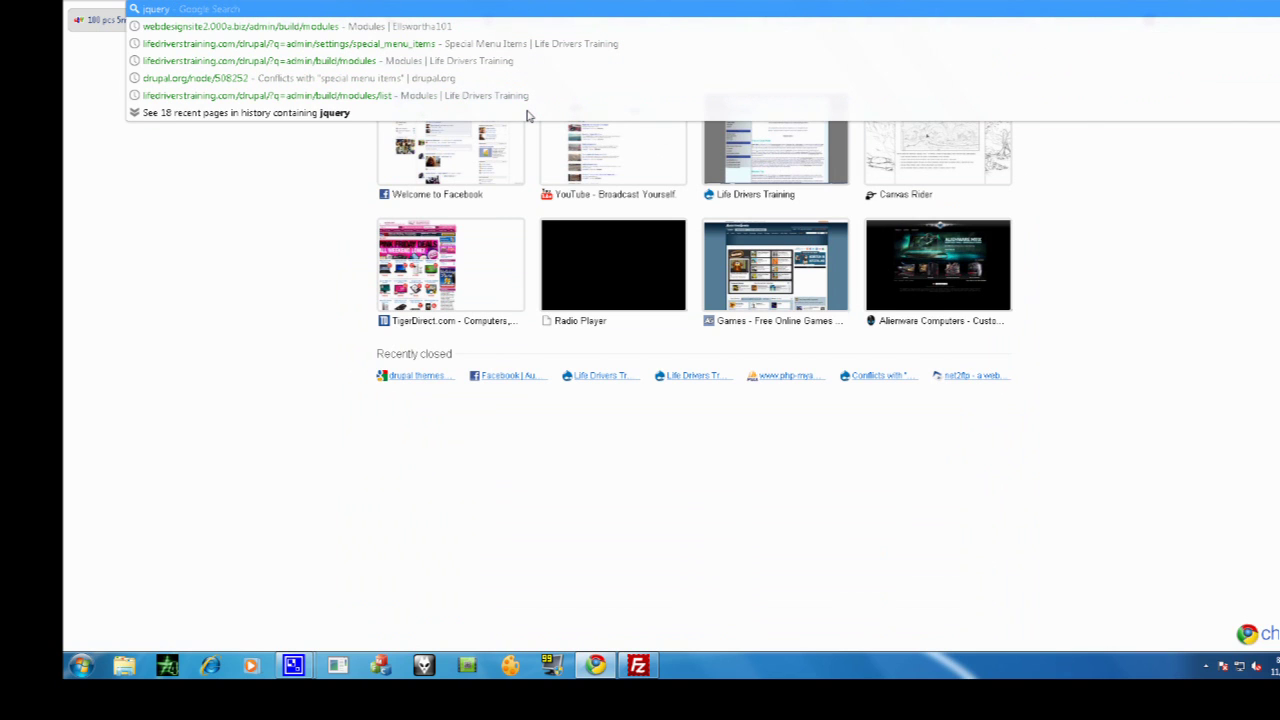
type(" updat")
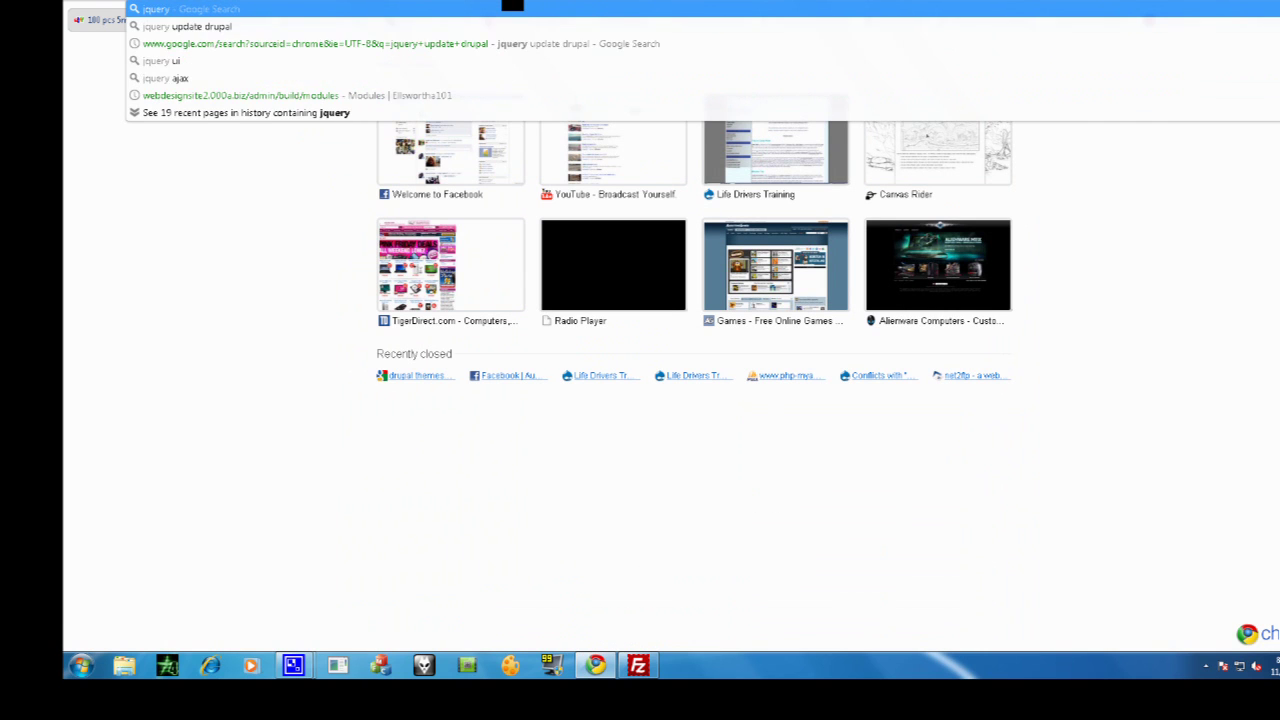
type("ui")
key("Return")
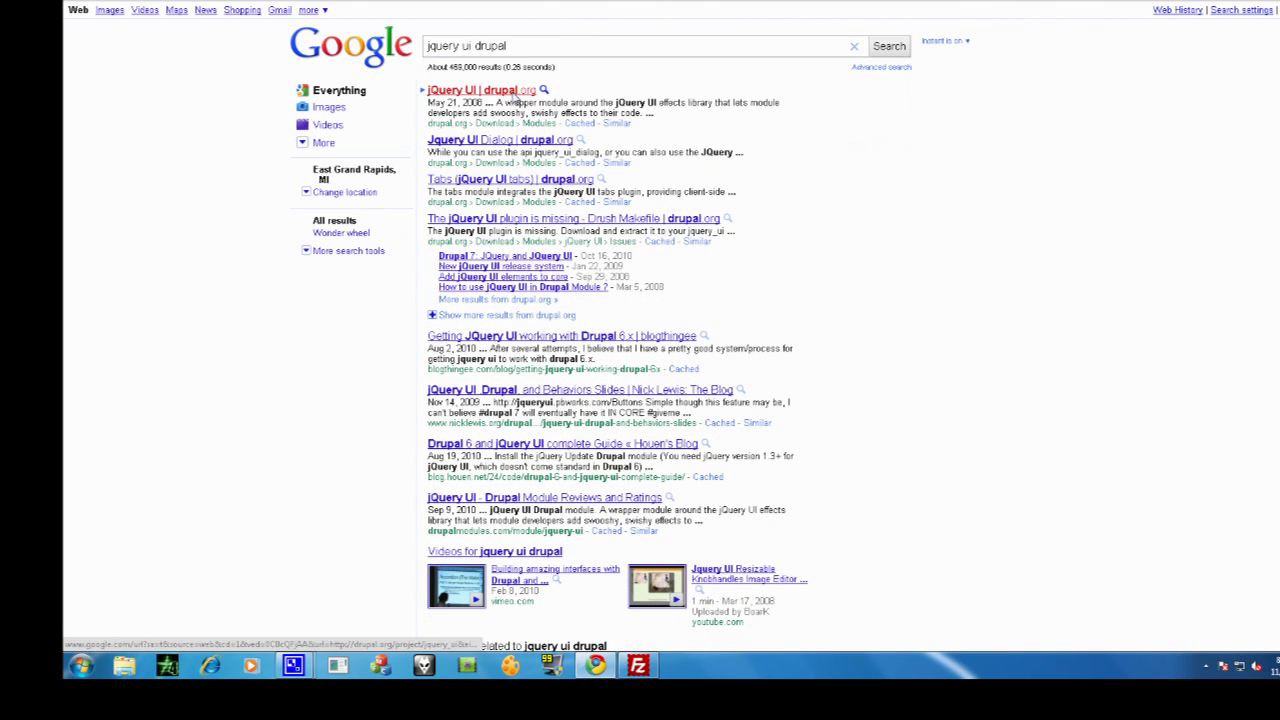
double_click(466, 46)
type("update")
left_click(507, 90)
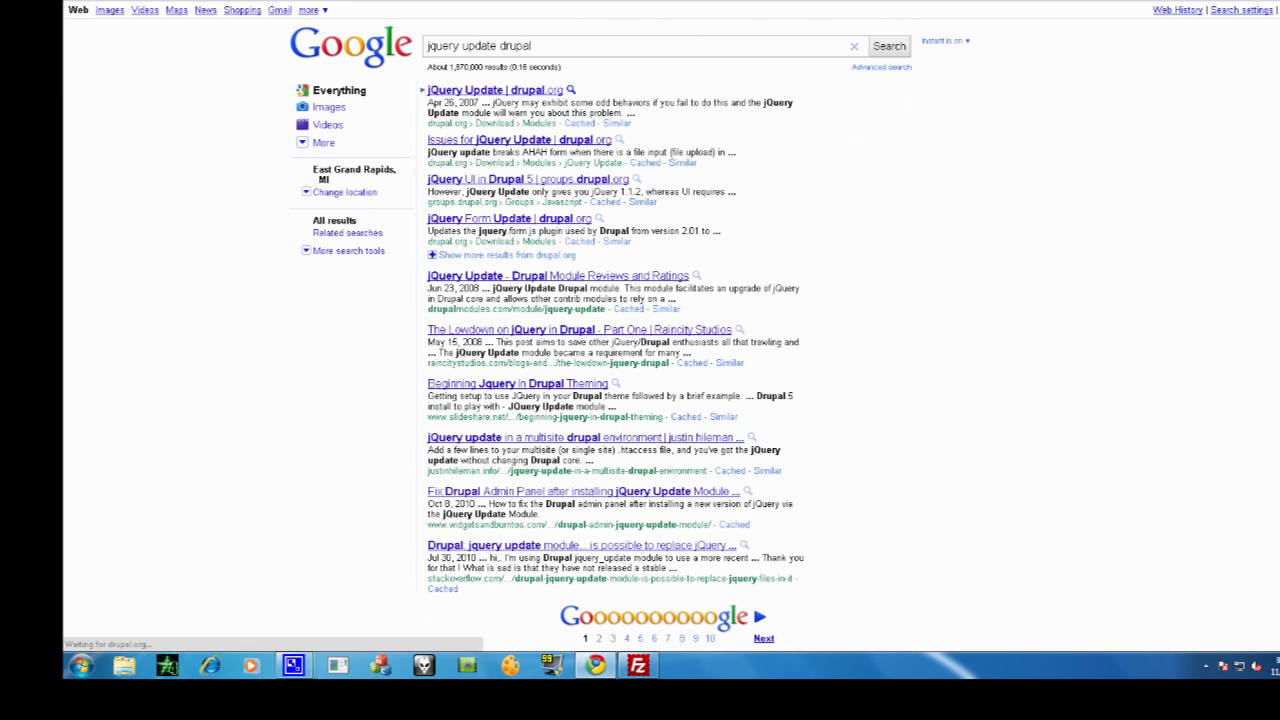
Download the jQuery UI 6.x-1.4 and jQuery Update 6.x-1.1 releases
scroll(463, 260, "down", 3)
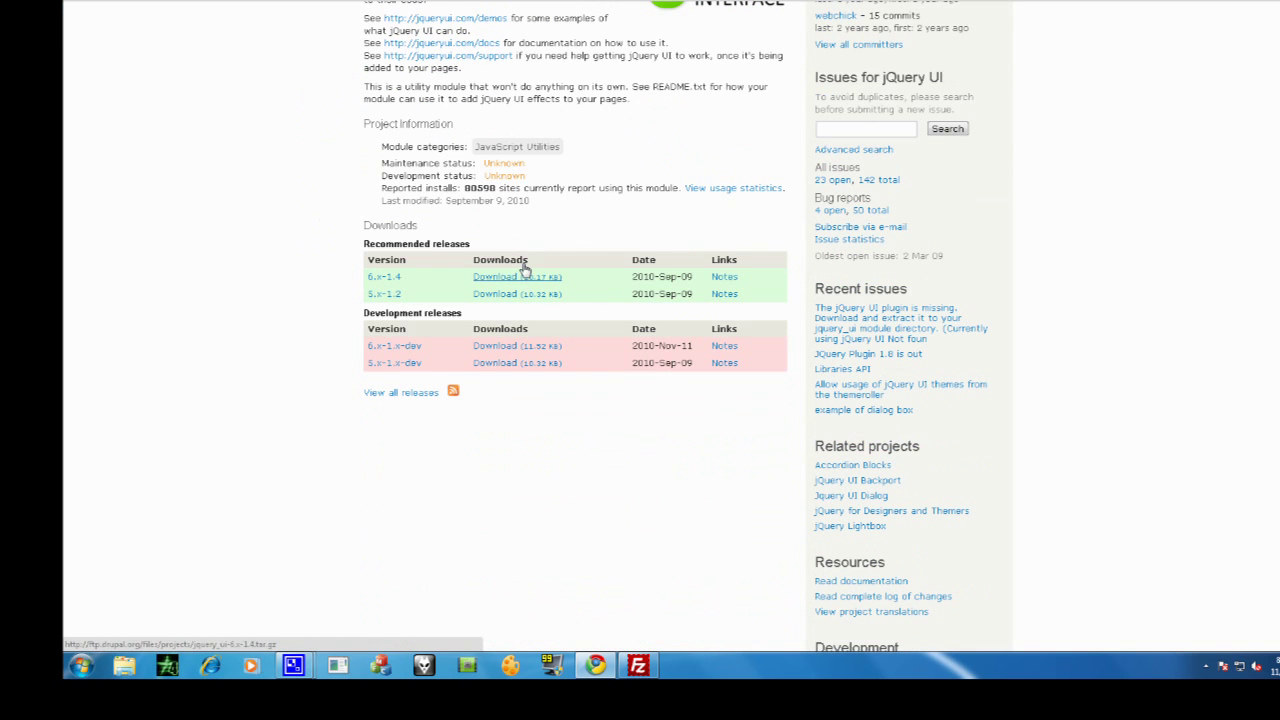
left_click(517, 276)
scroll(560, 300, "down", 6)
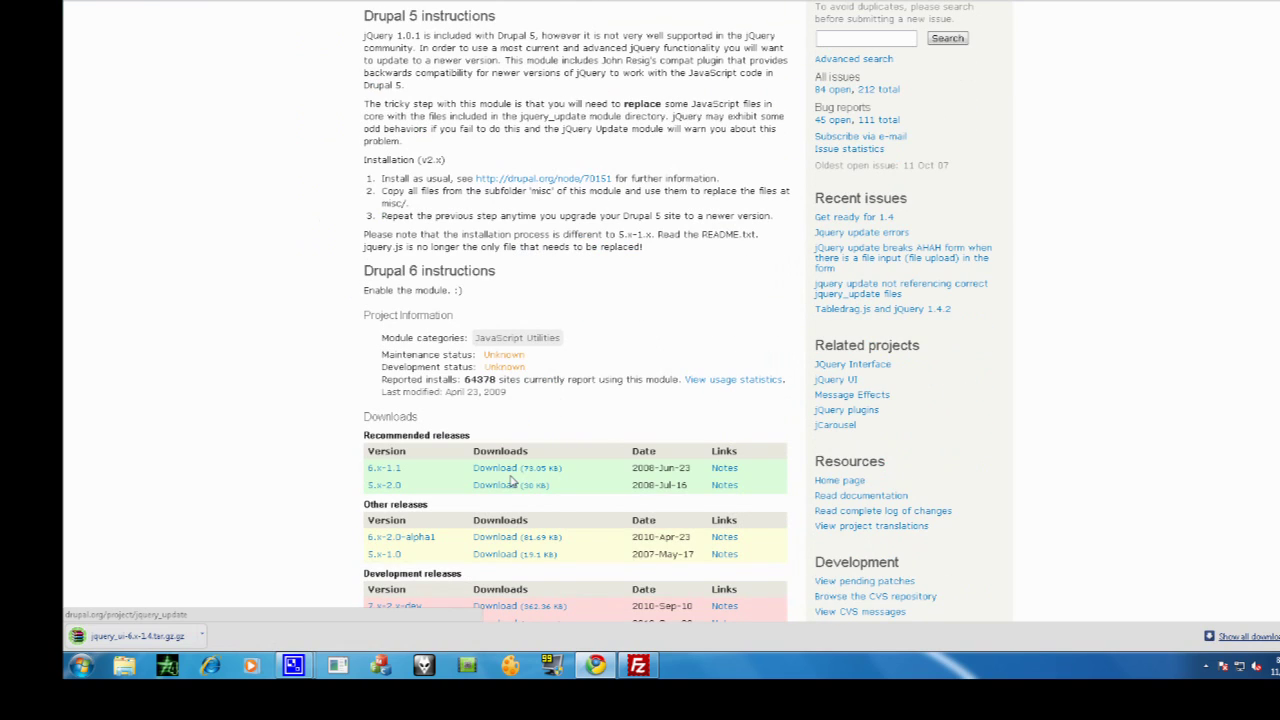
left_click(511, 472)
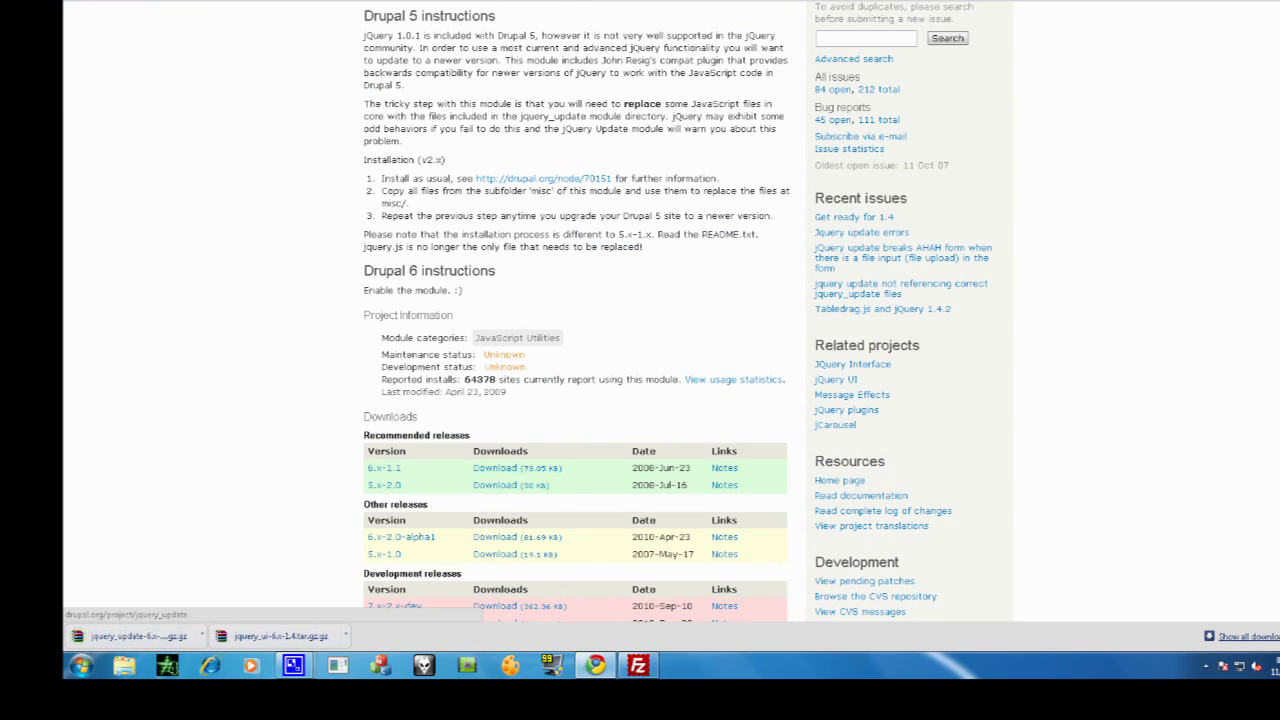
left_click(595, 665)
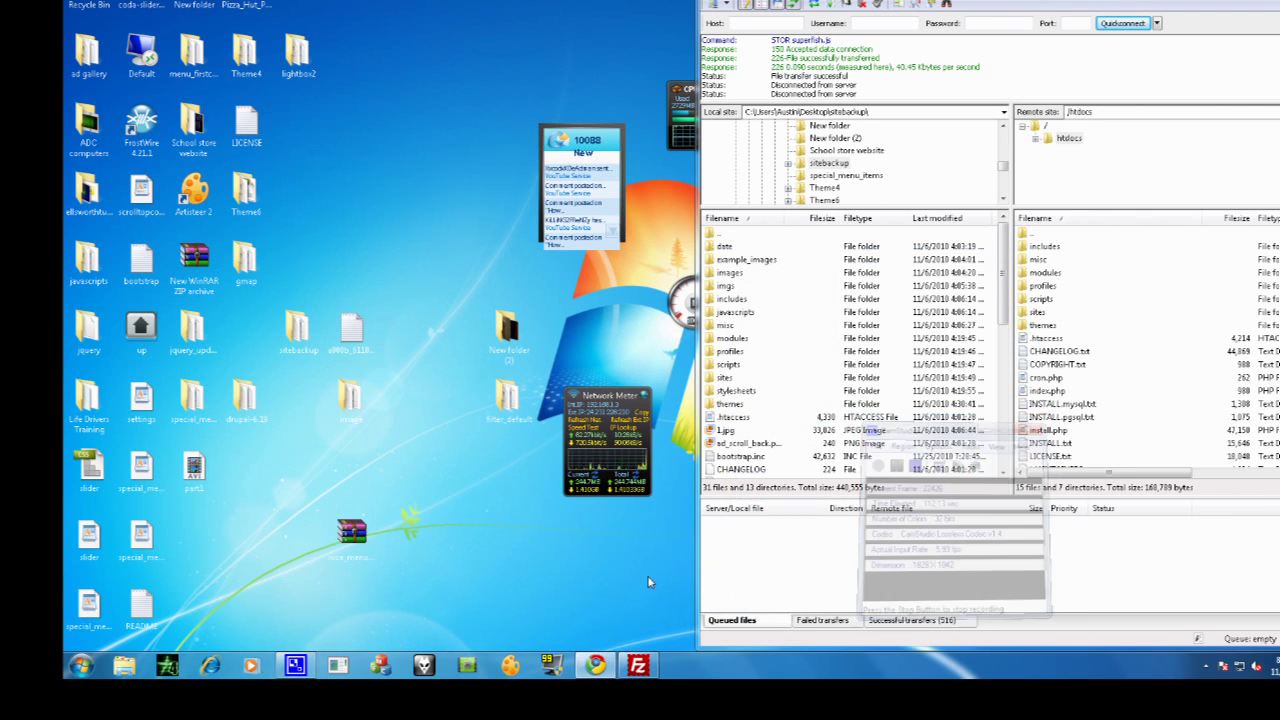
Open the downloaded jQuery Update and jQuery UI archives in WinRAR
left_click(595, 665)
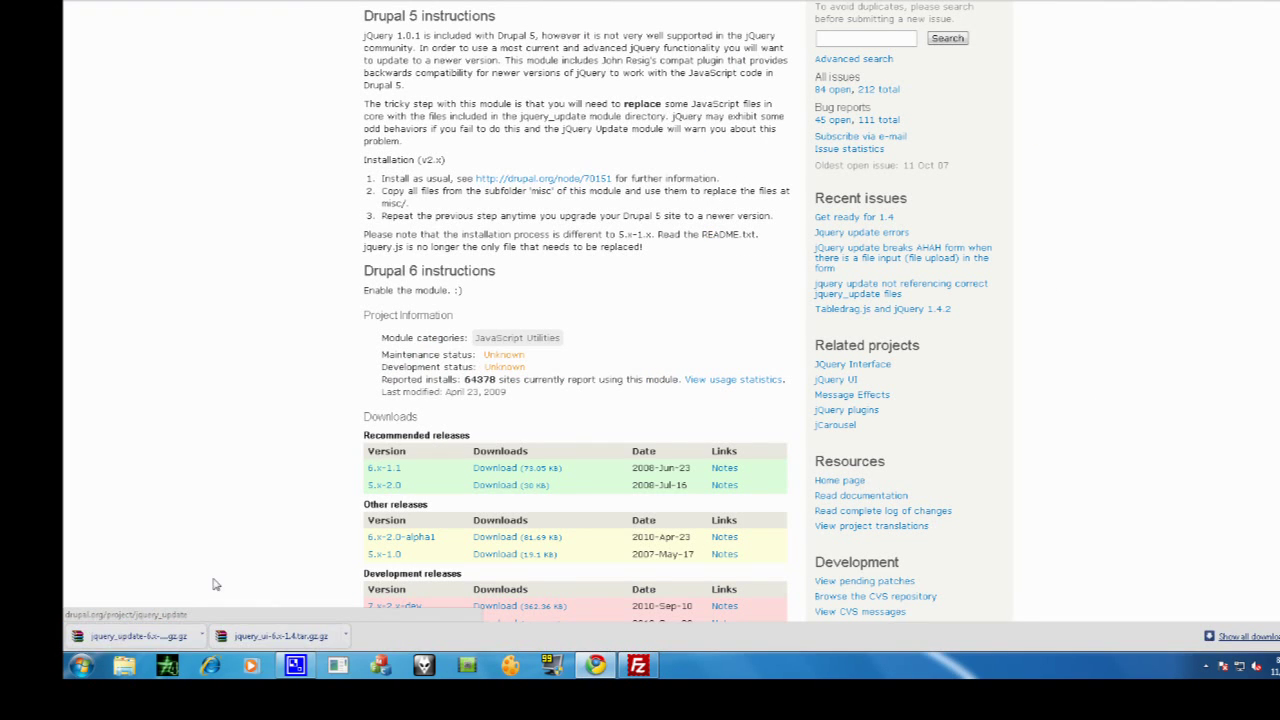
left_click(138, 636)
left_click(281, 636)
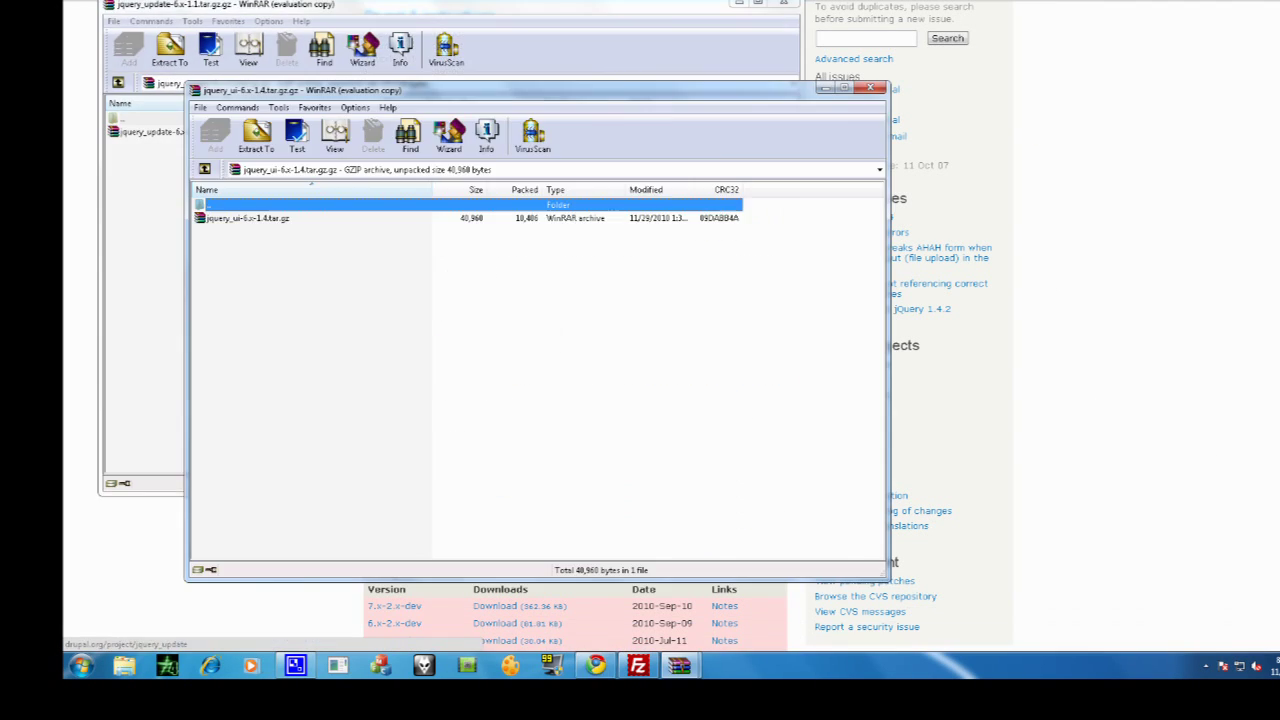
left_click(595, 665)
left_click(595, 665)
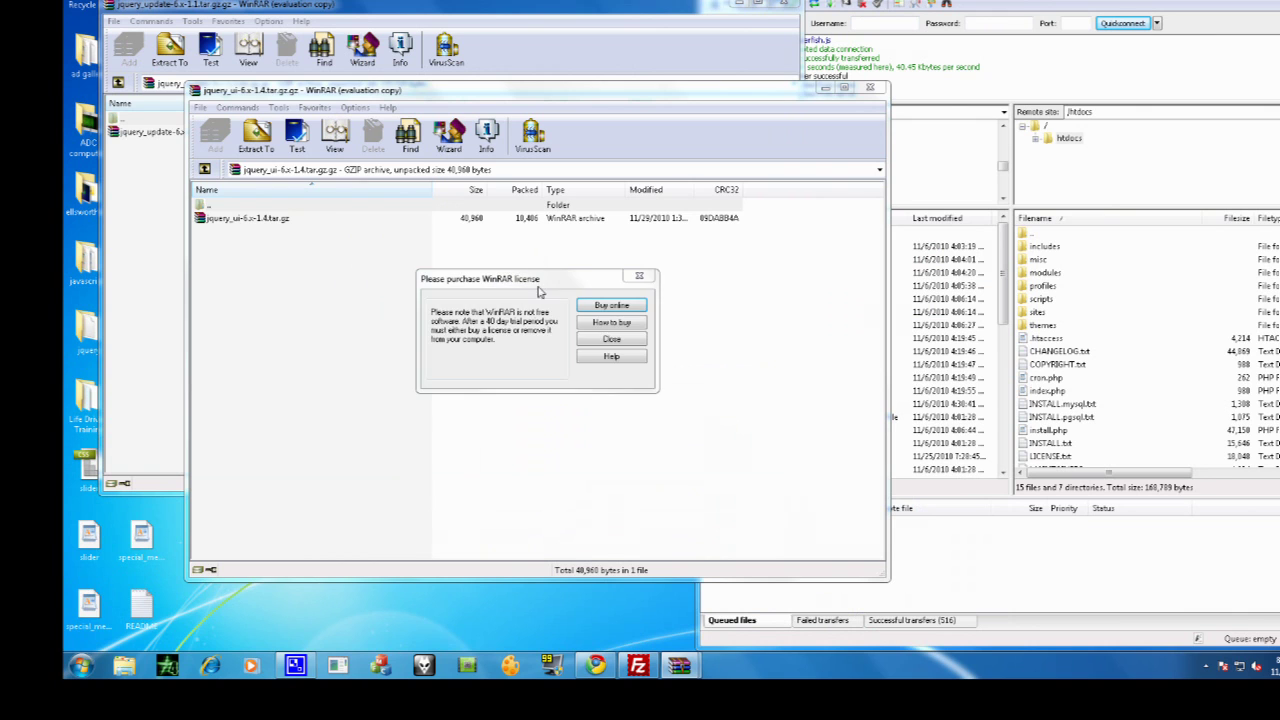
left_click(610, 339)
Upload the jquery_ui folder to the remote modules folder and close its archive
double_click(342, 220)
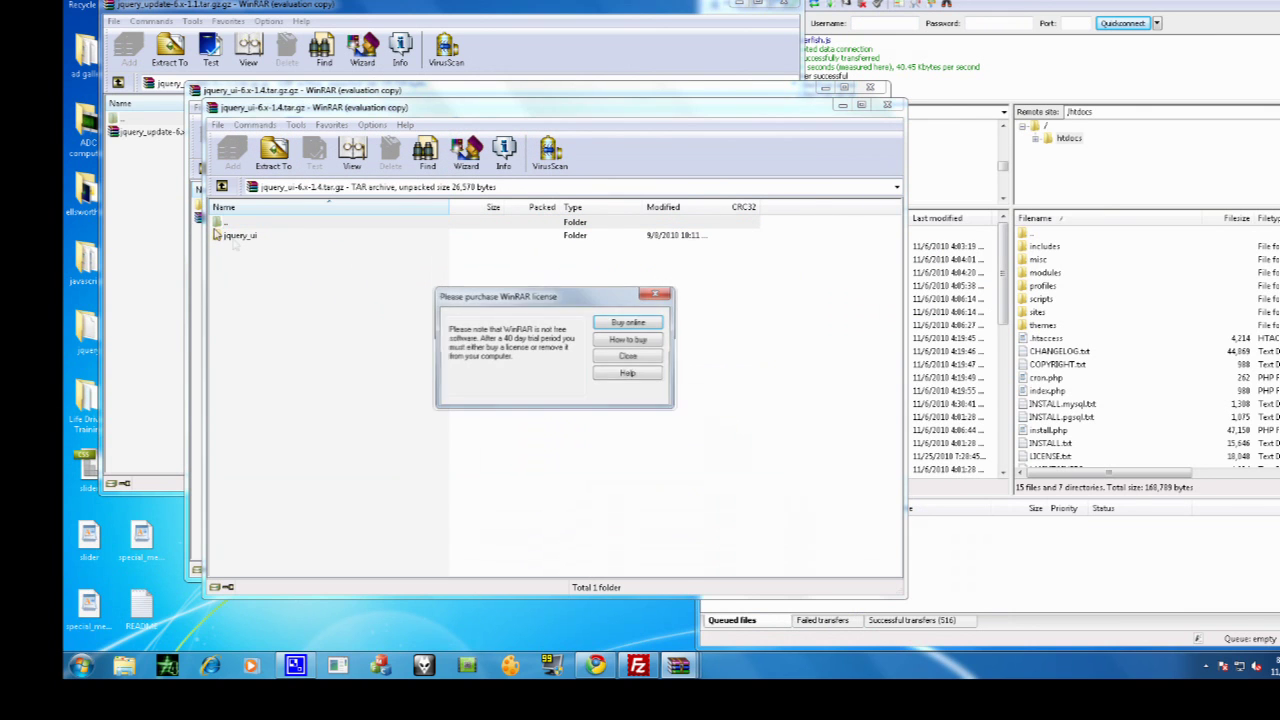
left_click(641, 372)
left_click_drag(286, 232, 1050, 275)
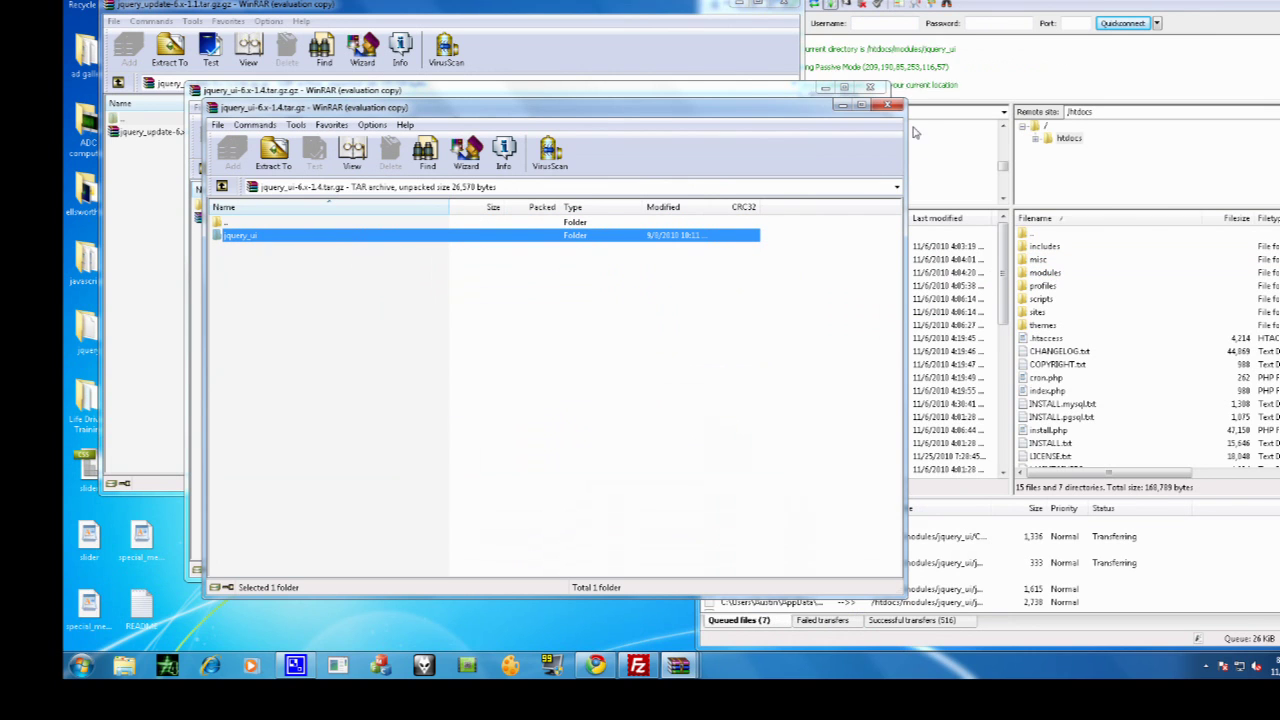
left_click(889, 107)
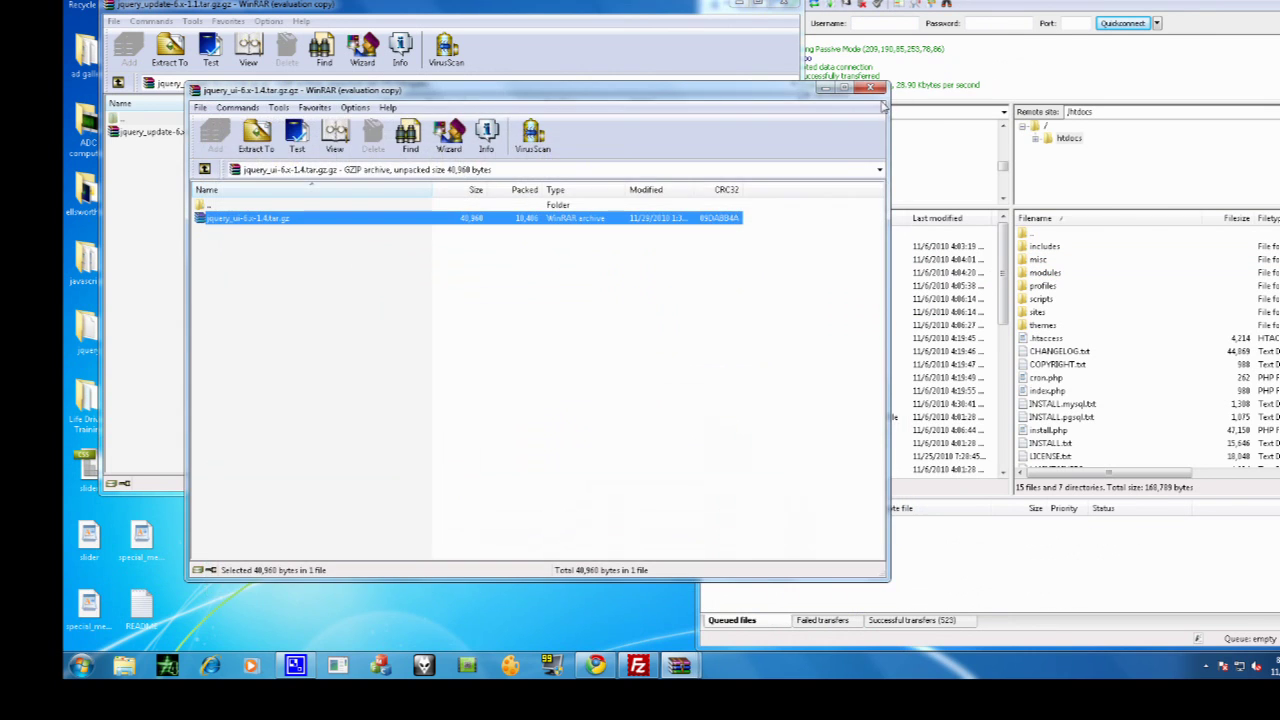
left_click(870, 89)
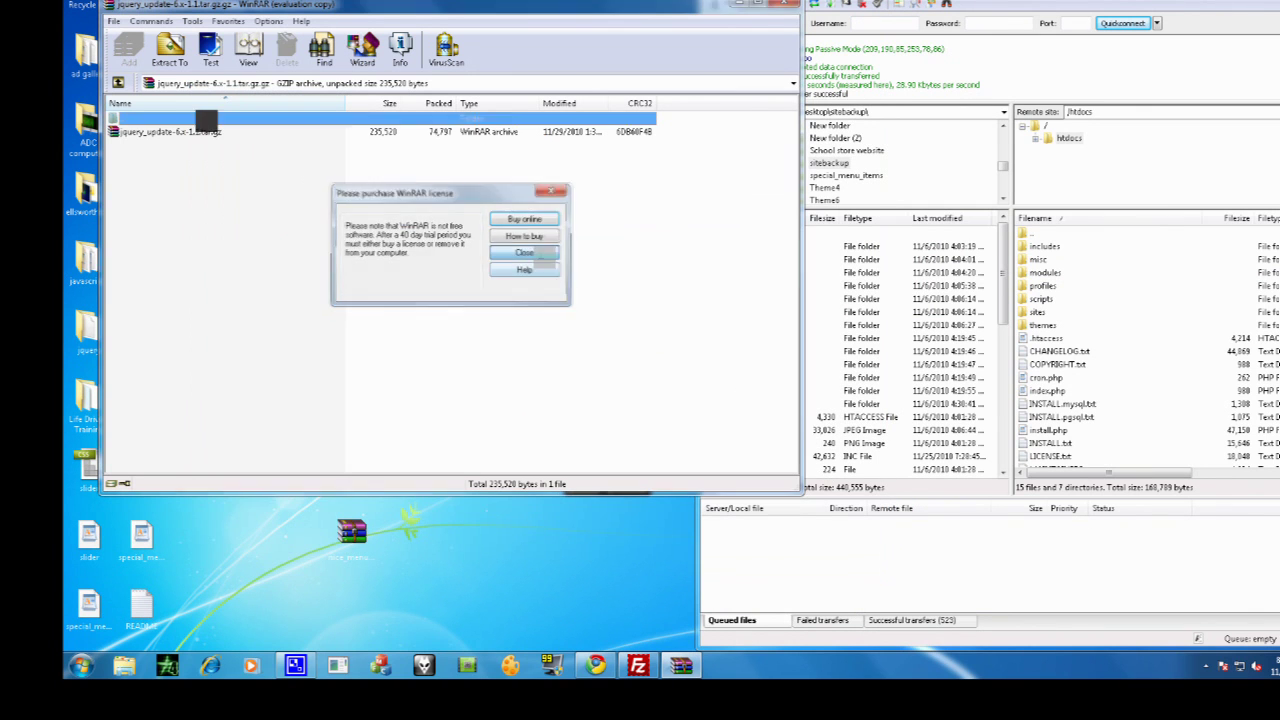
Upload the jquery_update folder to the remote modules folder, close WinRAR, and return to the browser
left_click(525, 252)
double_click(189, 131)
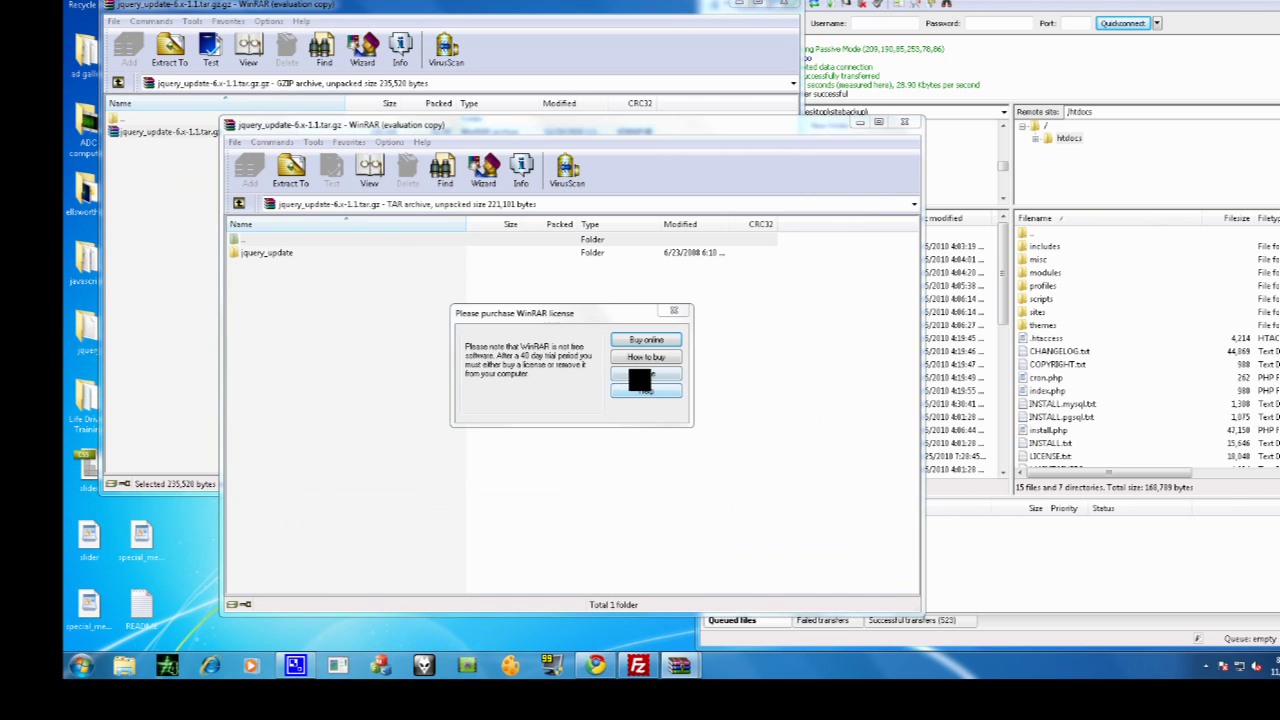
left_click(646, 373)
left_click_drag(286, 252, 1083, 291)
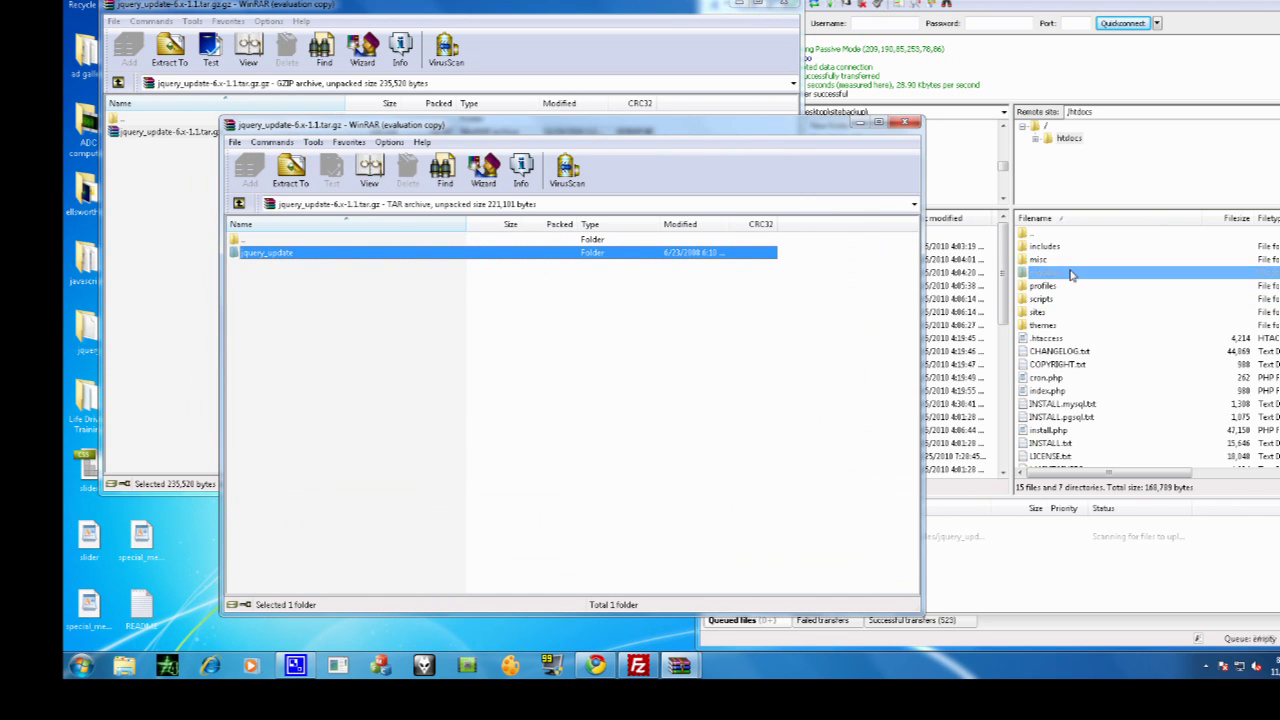
left_click_drag(1070, 275, 1070, 275)
left_click(905, 122)
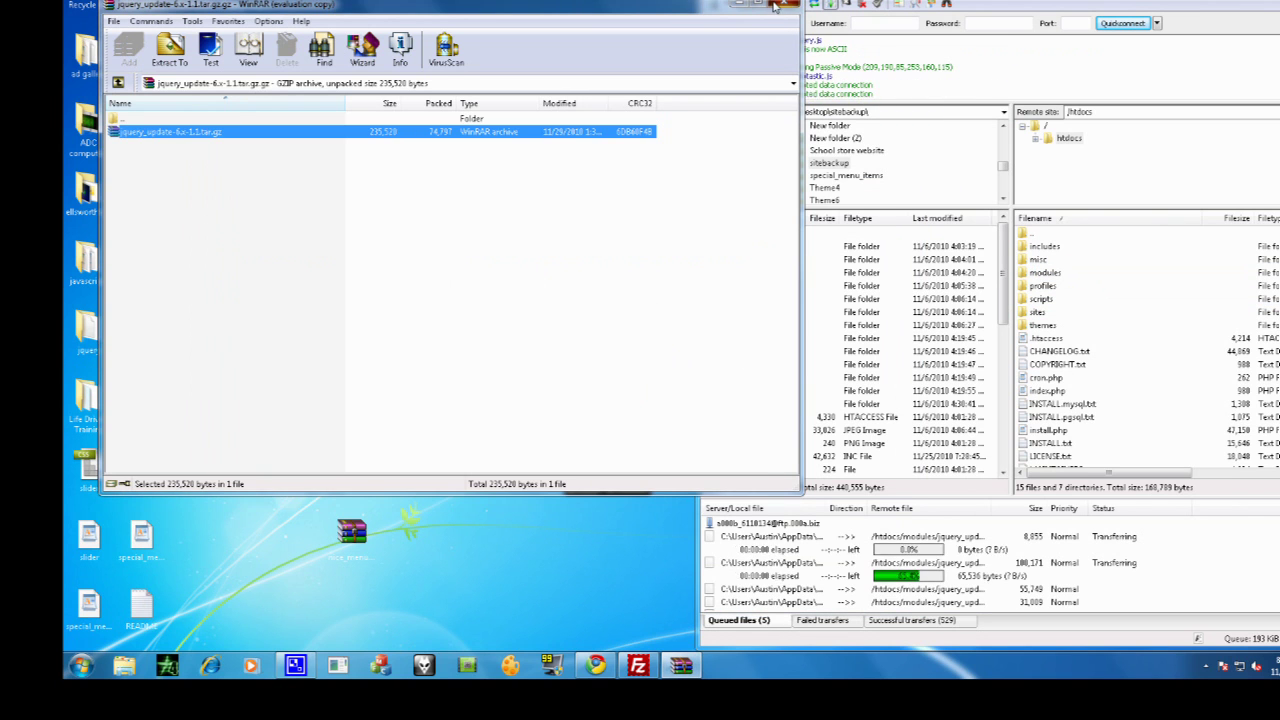
left_click(785, 5)
key("alt+Tab")
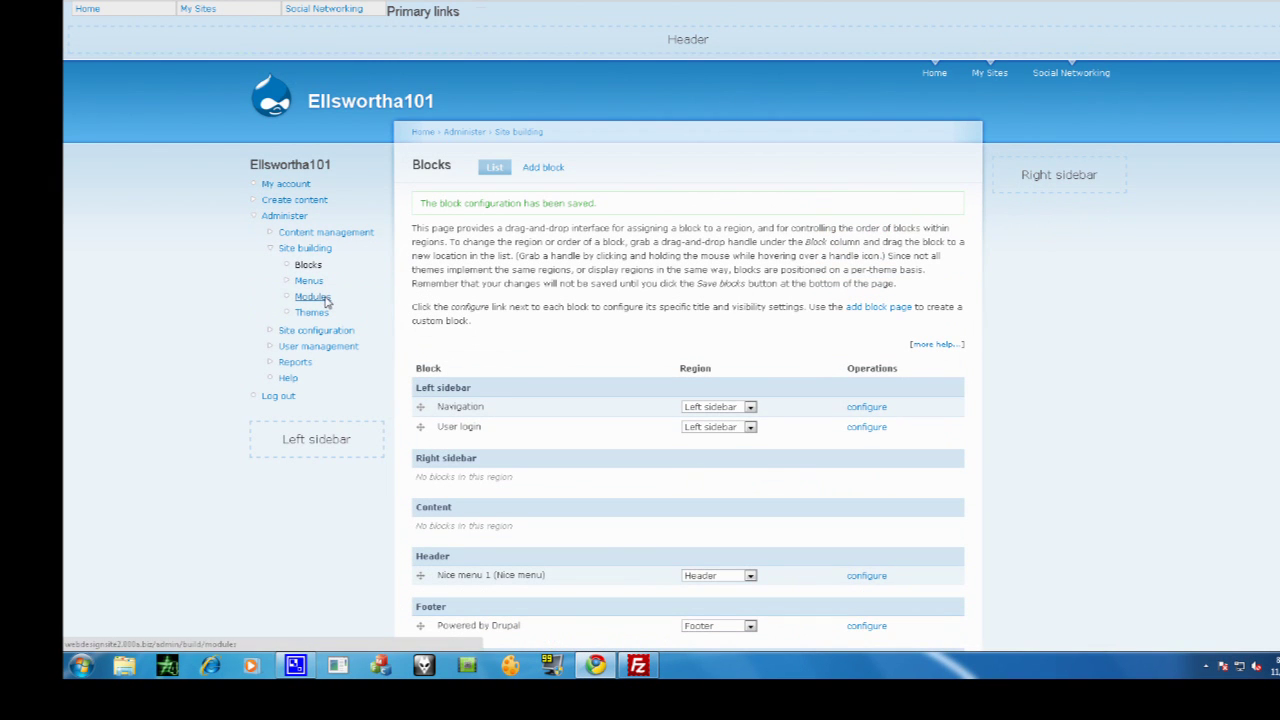
Save the modules list with jQuery Update and jQuery UI ticked
left_click(325, 300)
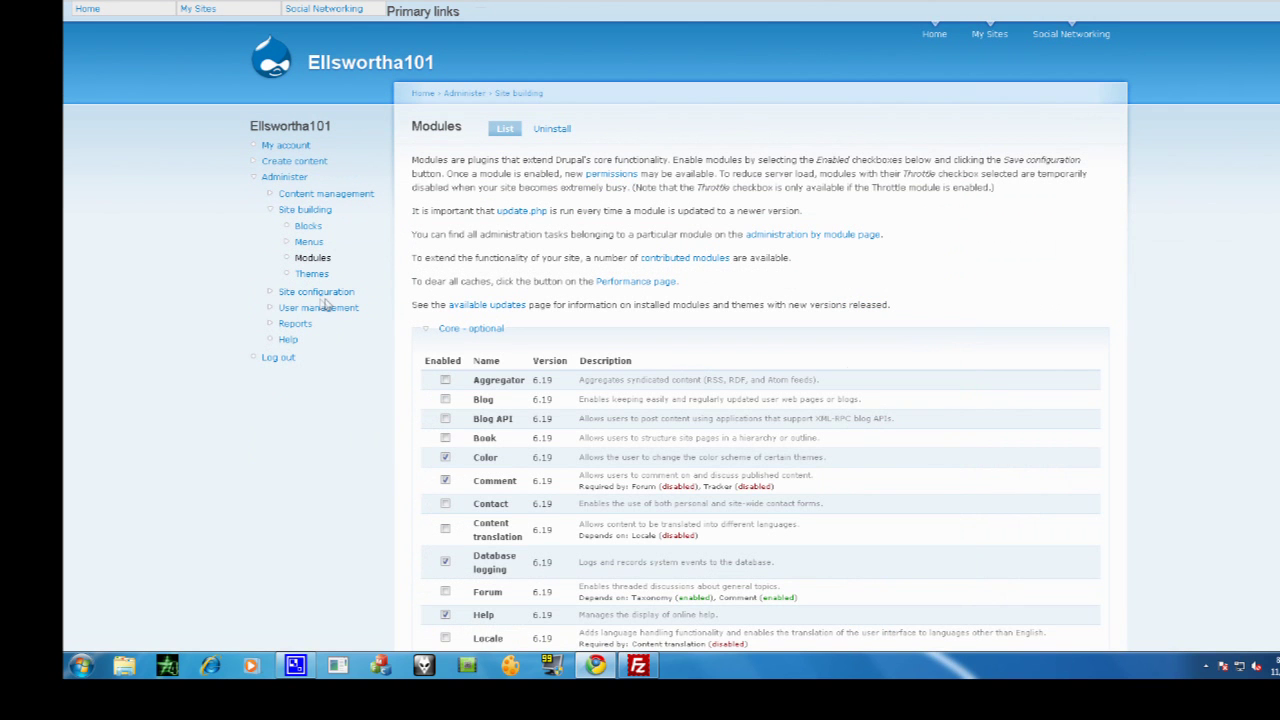
scroll(500, 482, "down", 15)
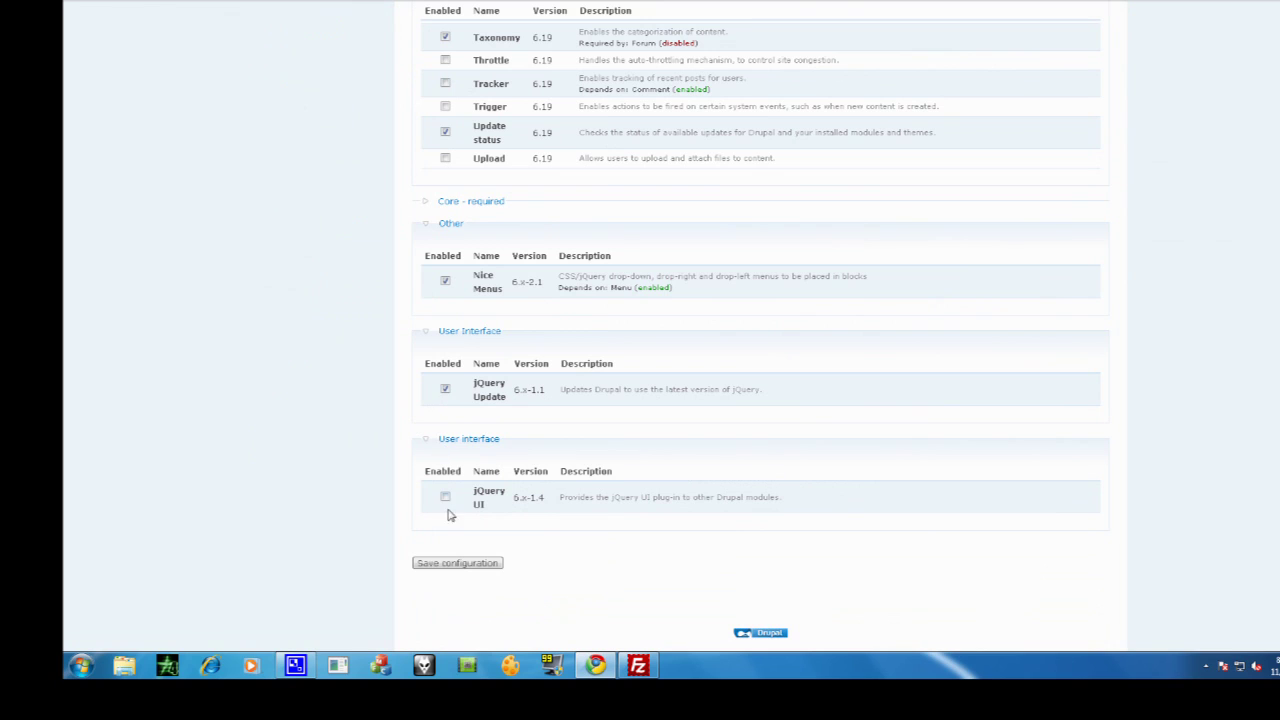
left_click(470, 564)
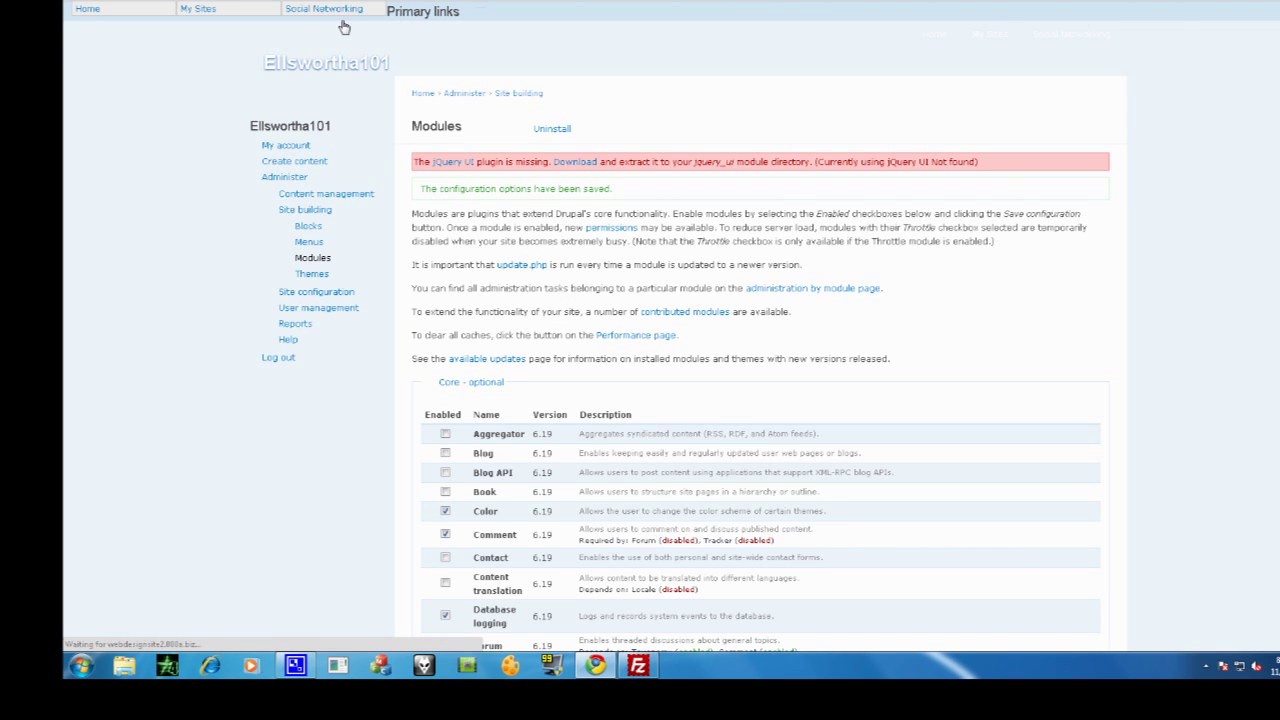
mouse_move(308, 12)
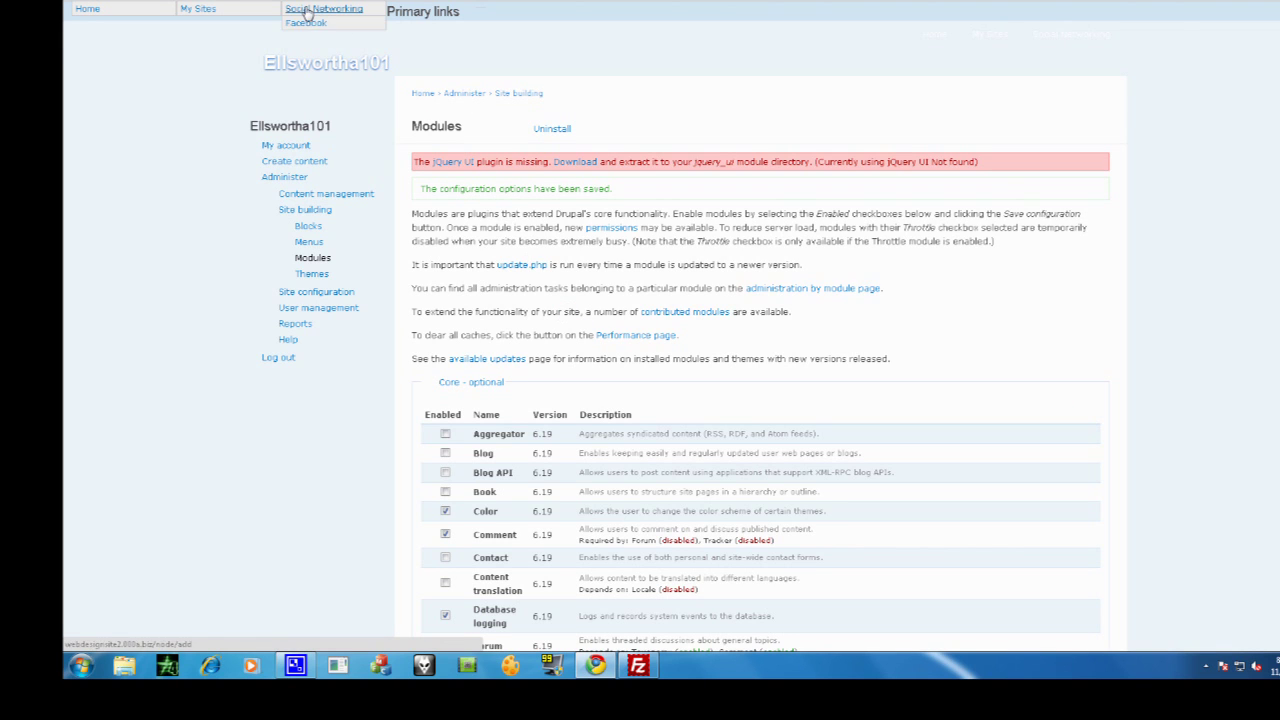
mouse_move(198, 10)
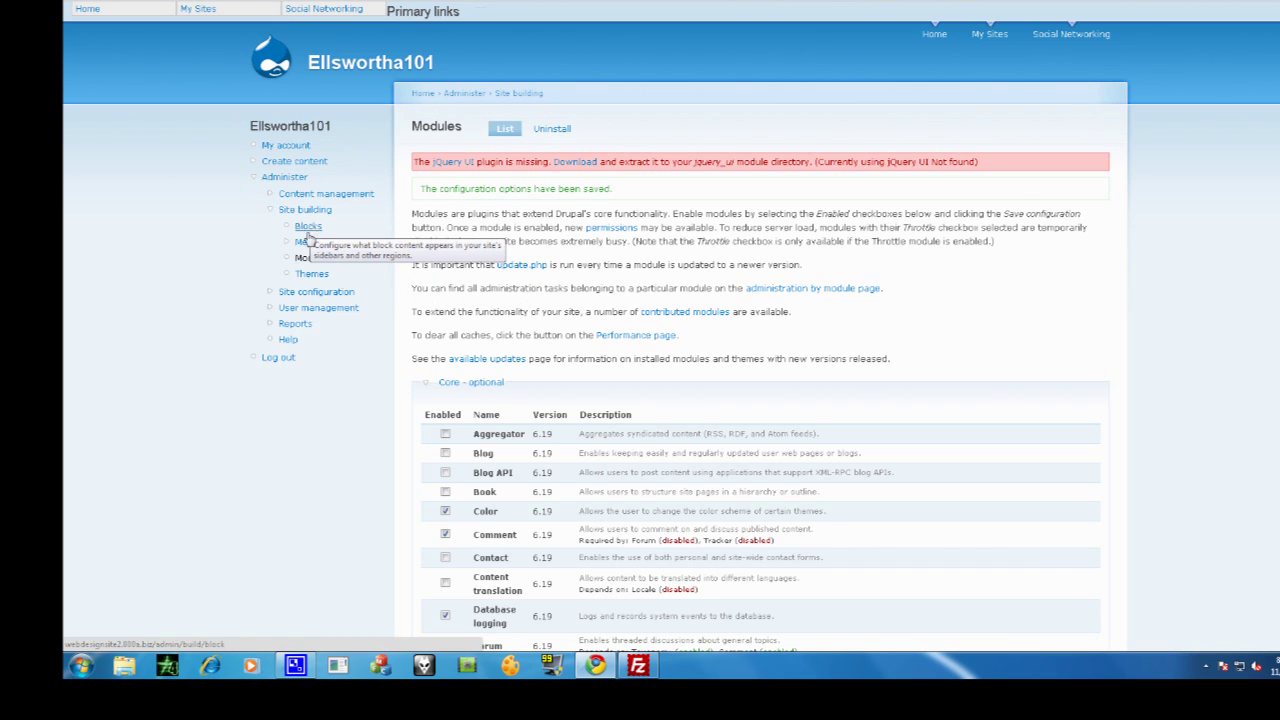
Set the Nice menus advanced Superfish animation speed to normal
left_click(314, 293)
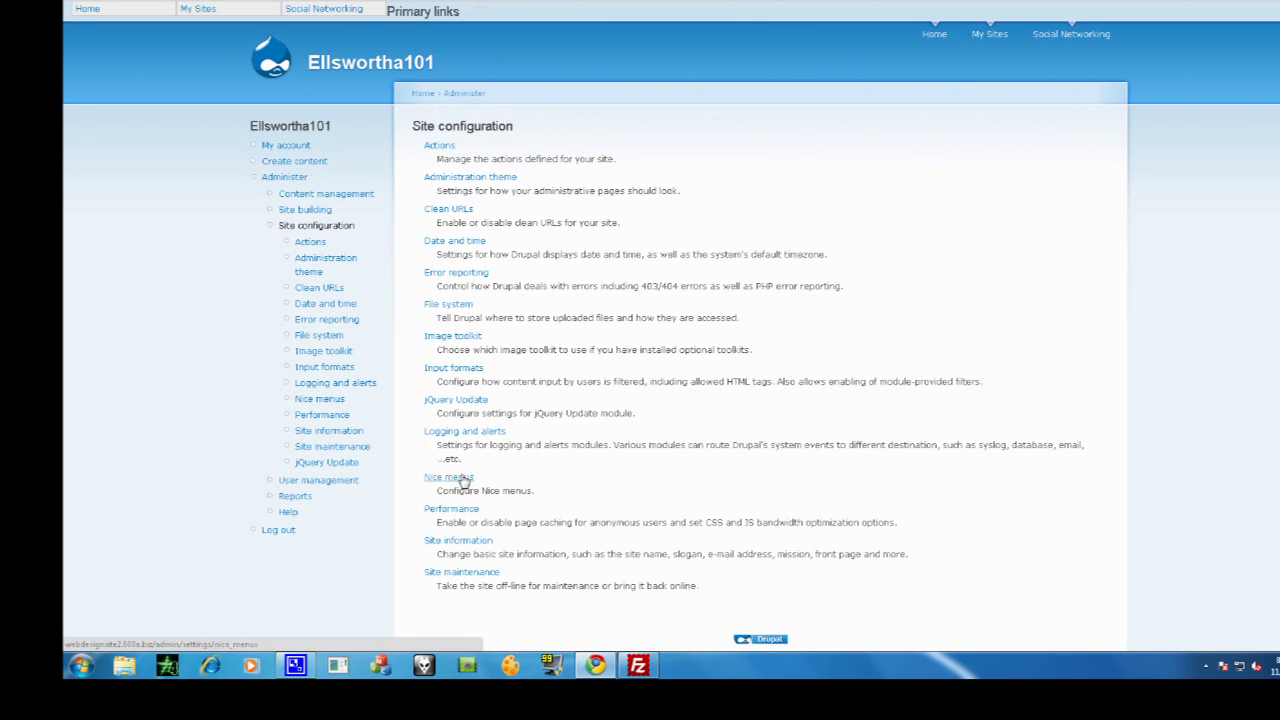
left_click(463, 482)
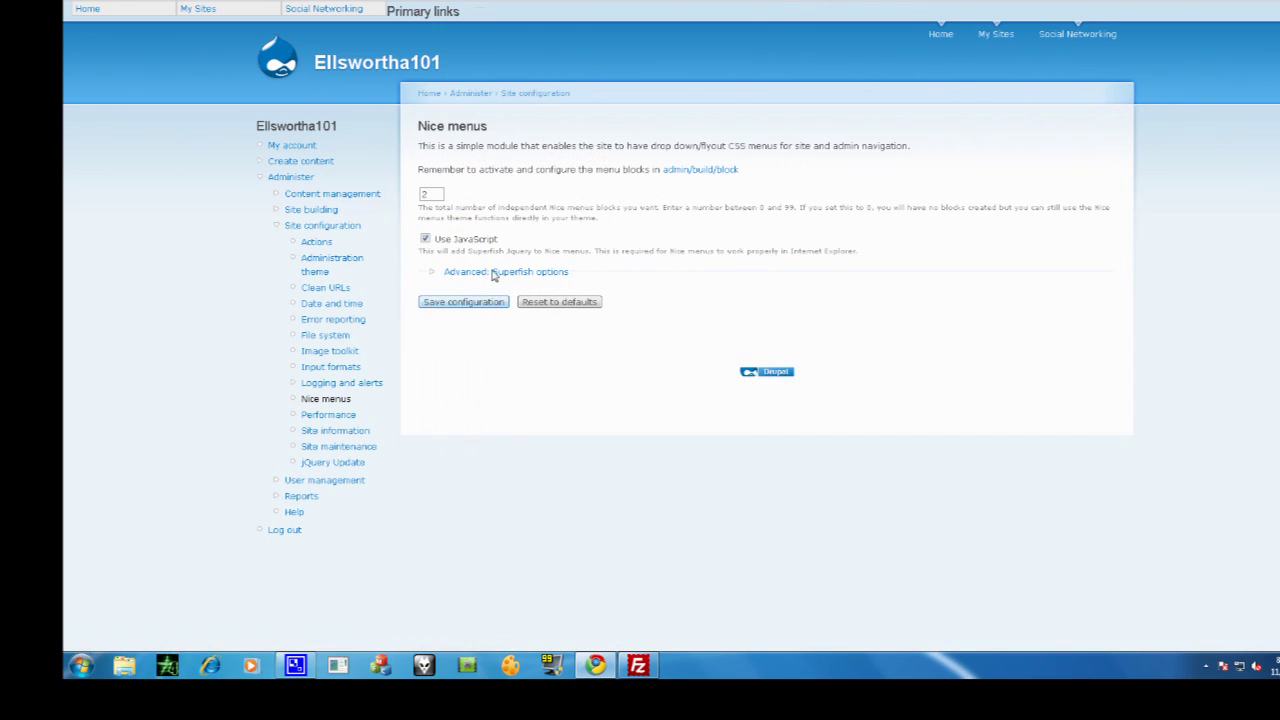
left_click(494, 273)
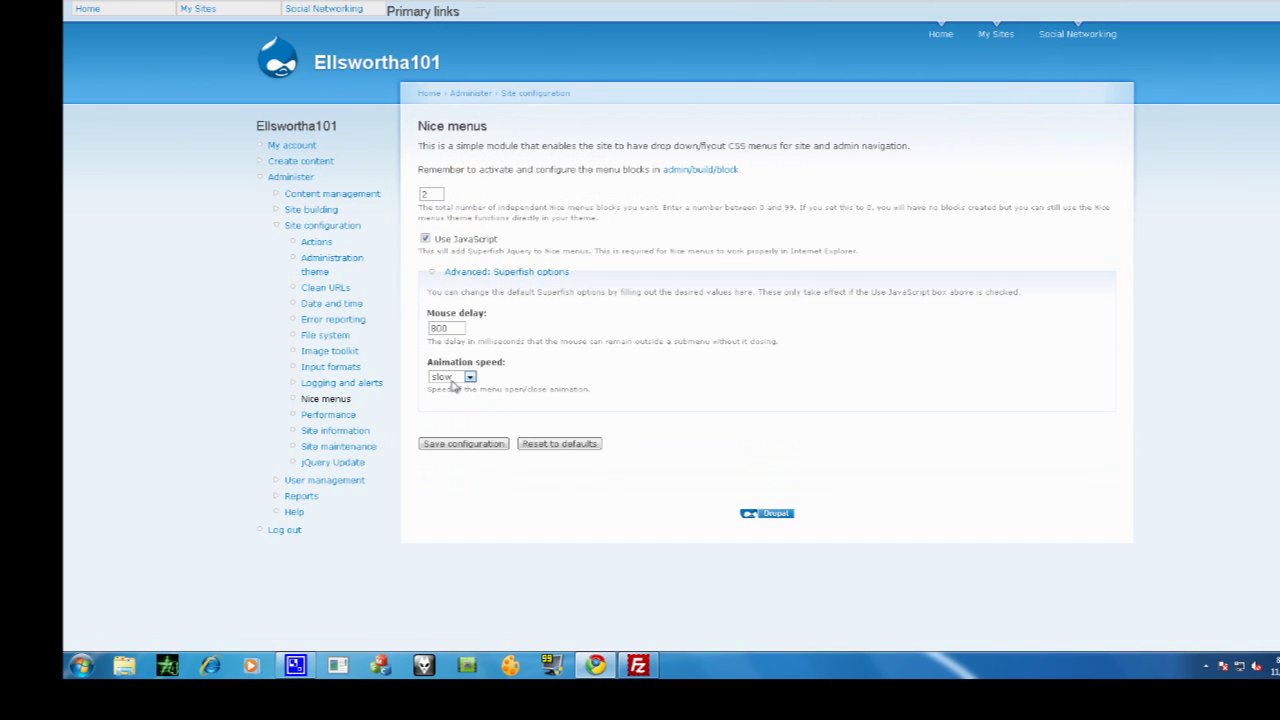
left_click(452, 377)
left_click(456, 399)
Save the Nice menus settings with Use JavaScript on, then go to the home page
left_click(488, 447)
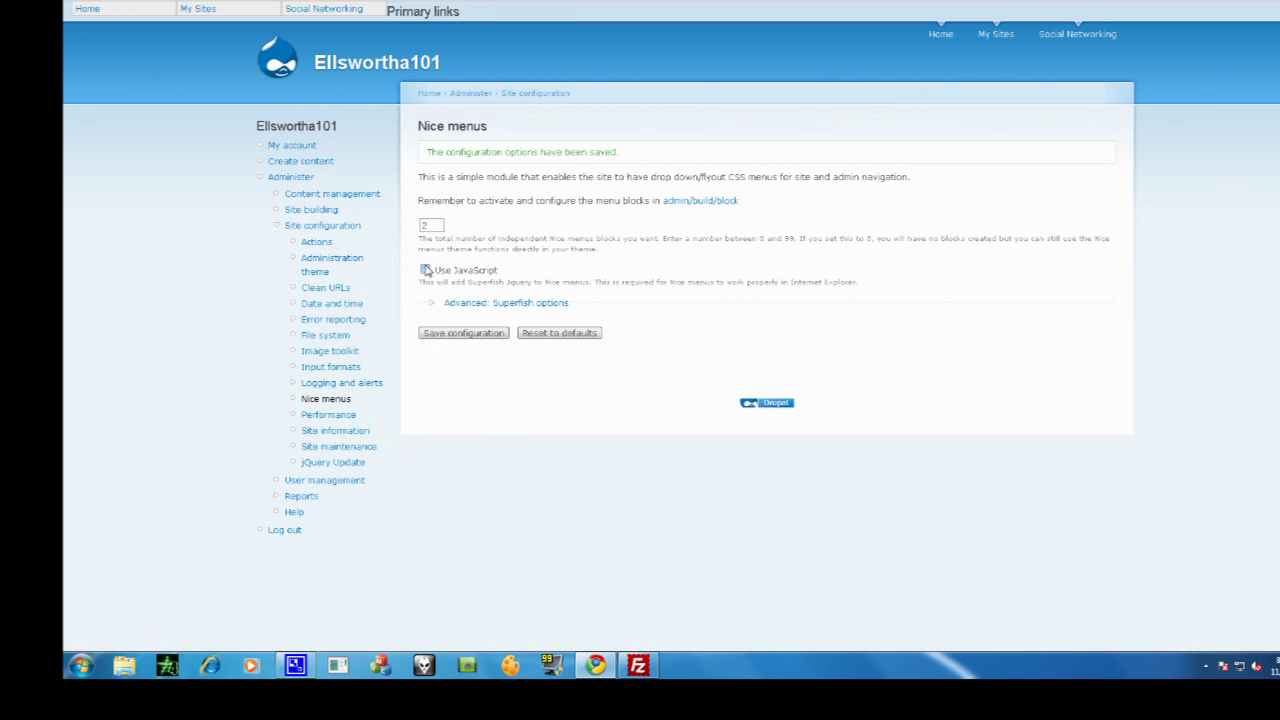
left_click(455, 340)
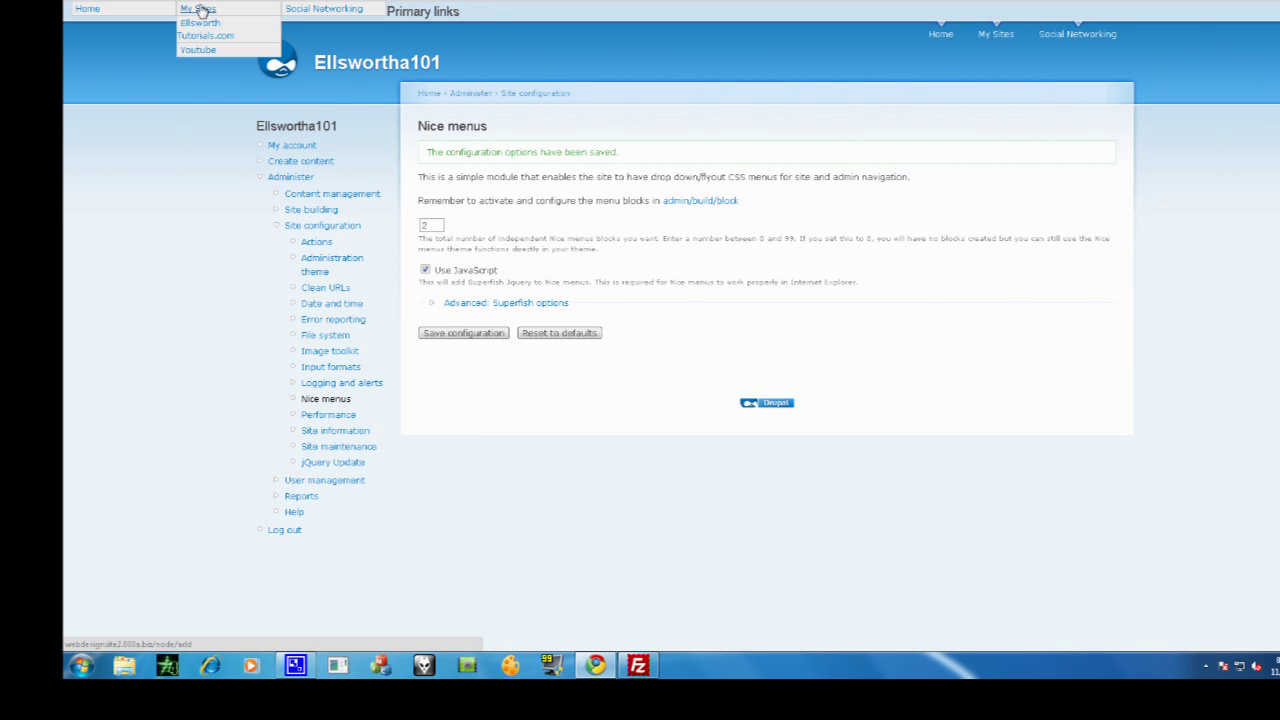
left_click(95, 9)
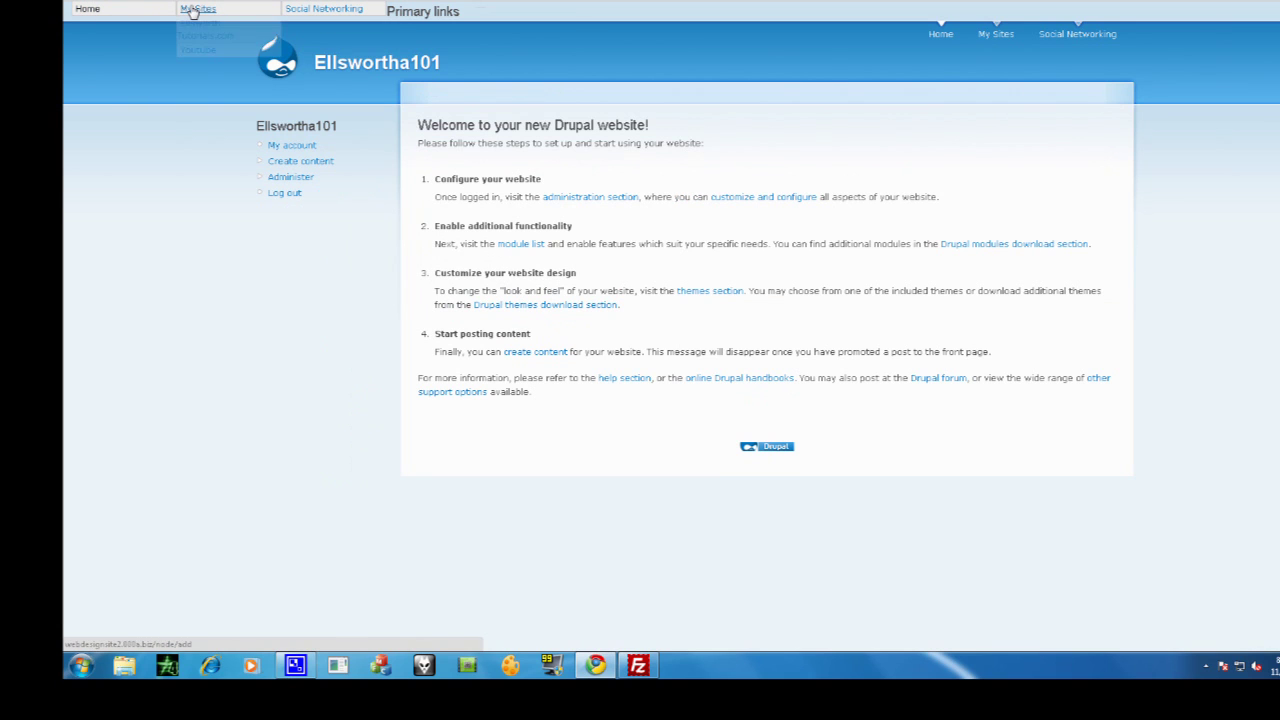
On the Blocks page, move Nice menu 2 from Disabled into the Right sidebar region and save
mouse_move(197, 10)
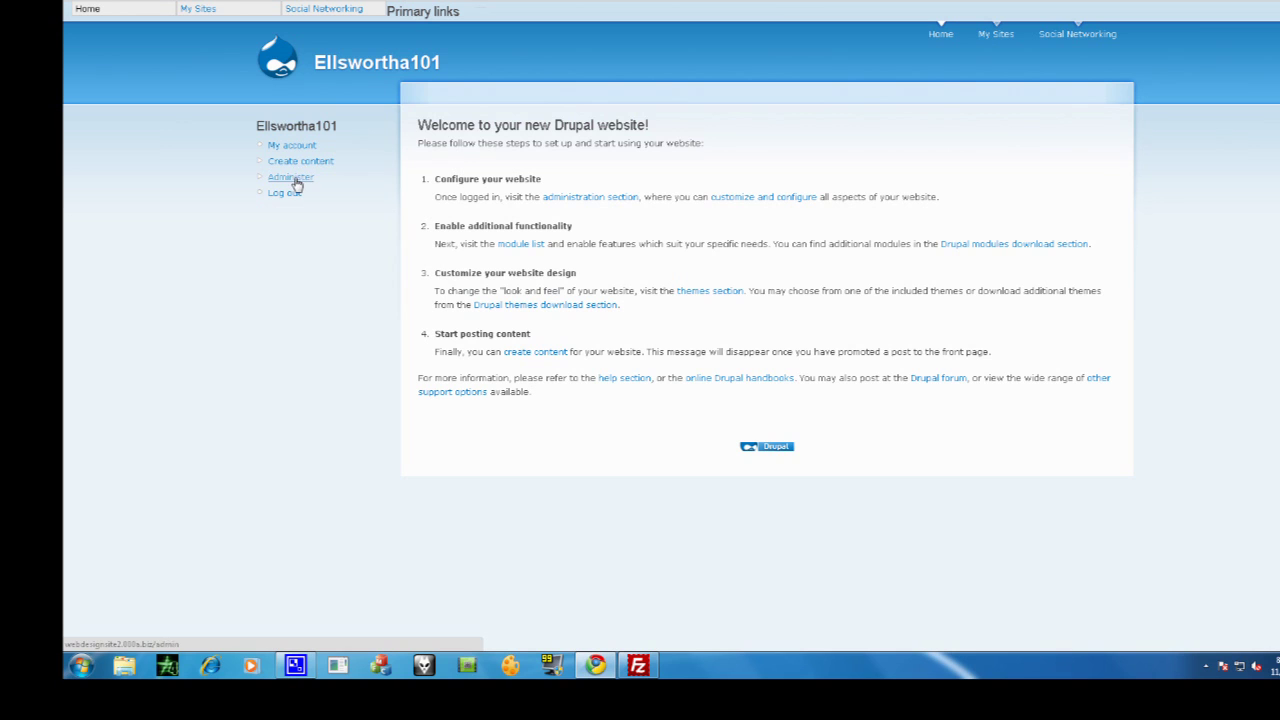
left_click(296, 179)
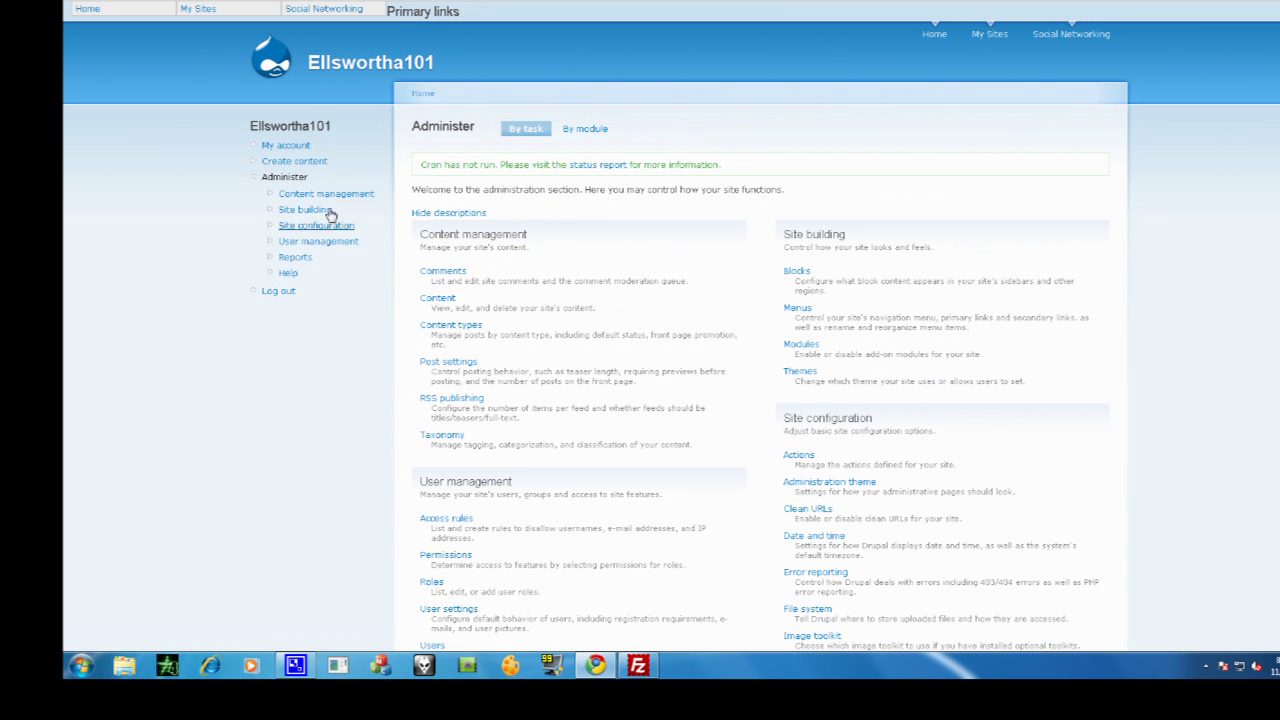
left_click(798, 273)
scroll(670, 430, "down", 5)
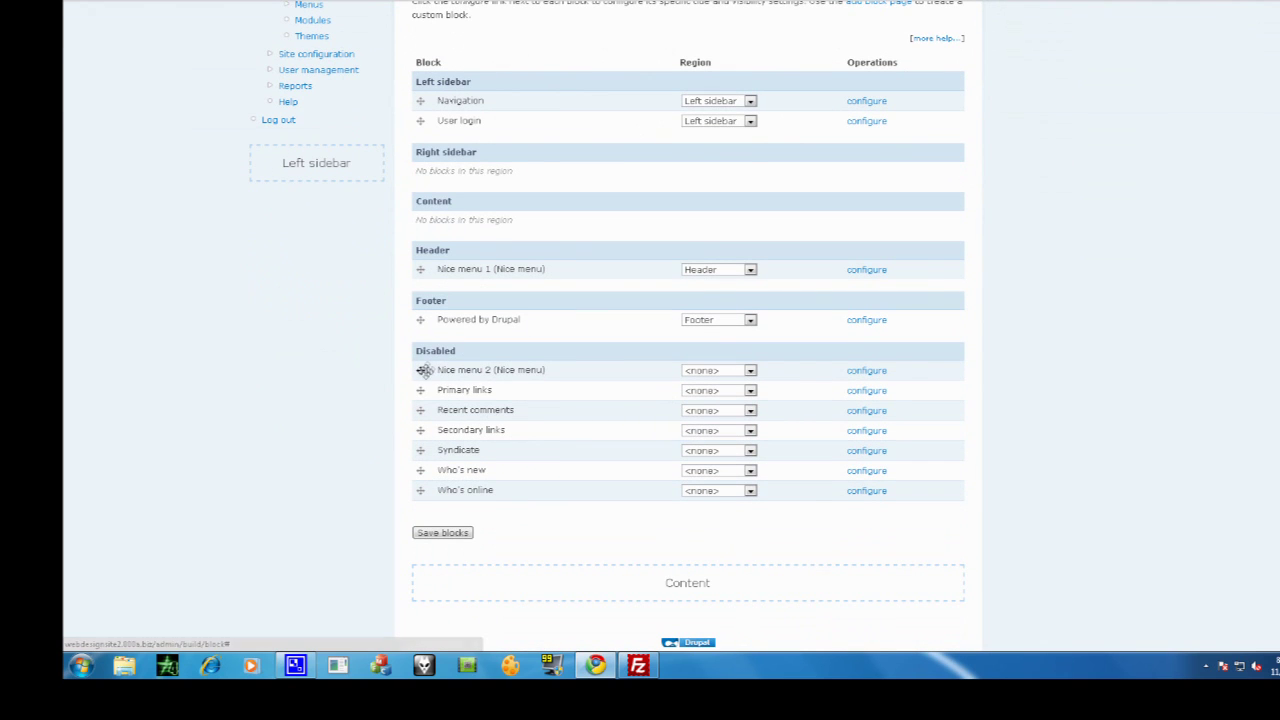
left_click_drag(425, 370, 450, 145)
scroll(620, 489, "up", 3)
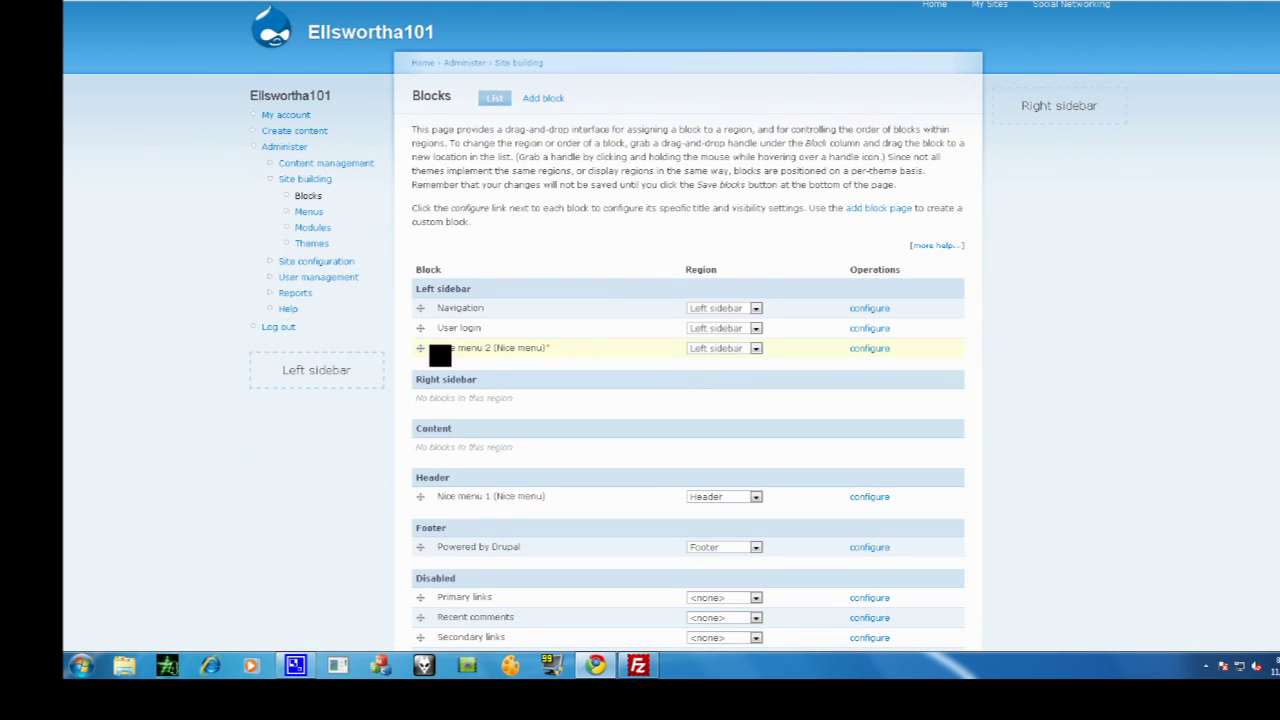
left_click_drag(421, 348, 424, 385)
scroll(400, 475, "down", 4)
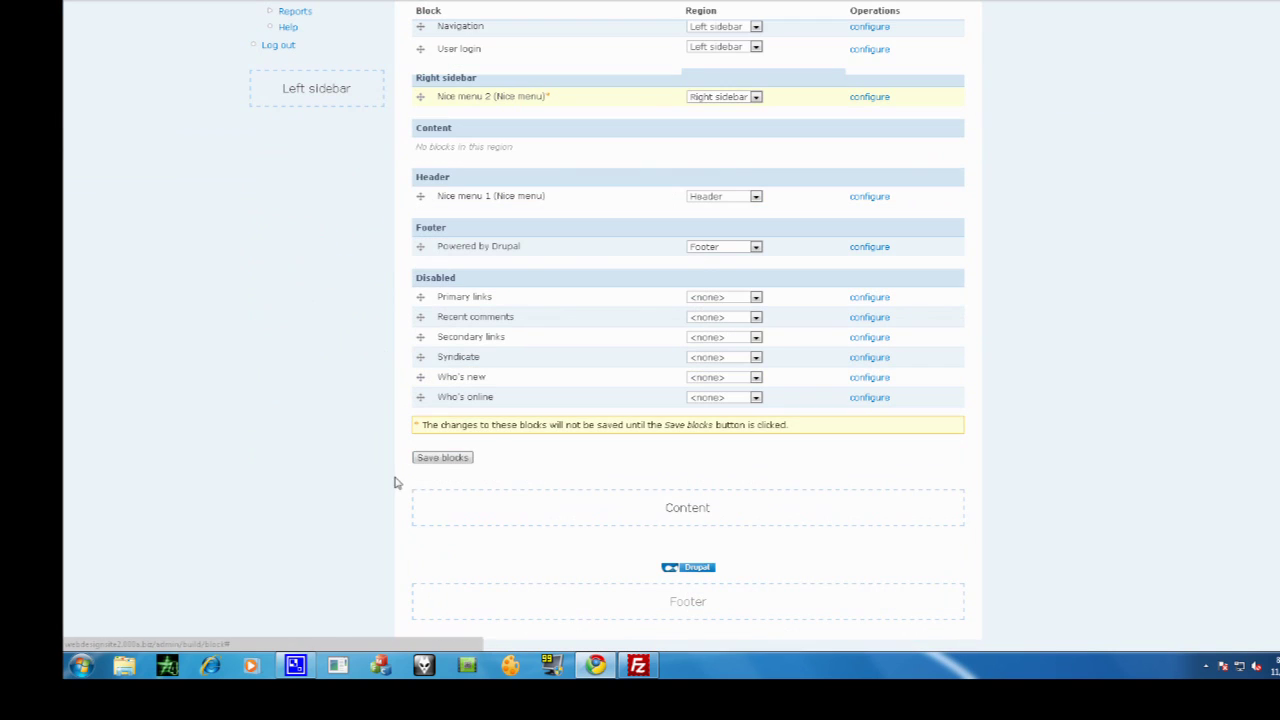
left_click(442, 457)
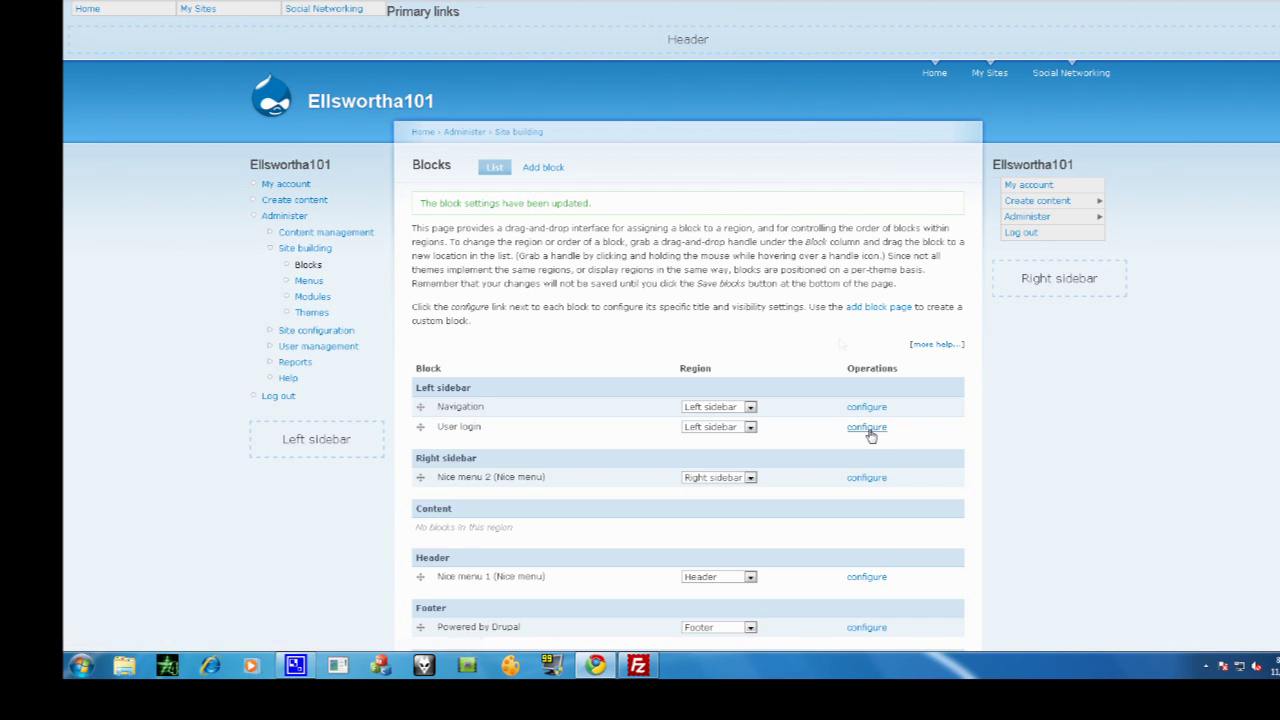
Set Nice menu 2's Menu Style to left and save the block
left_click(866, 478)
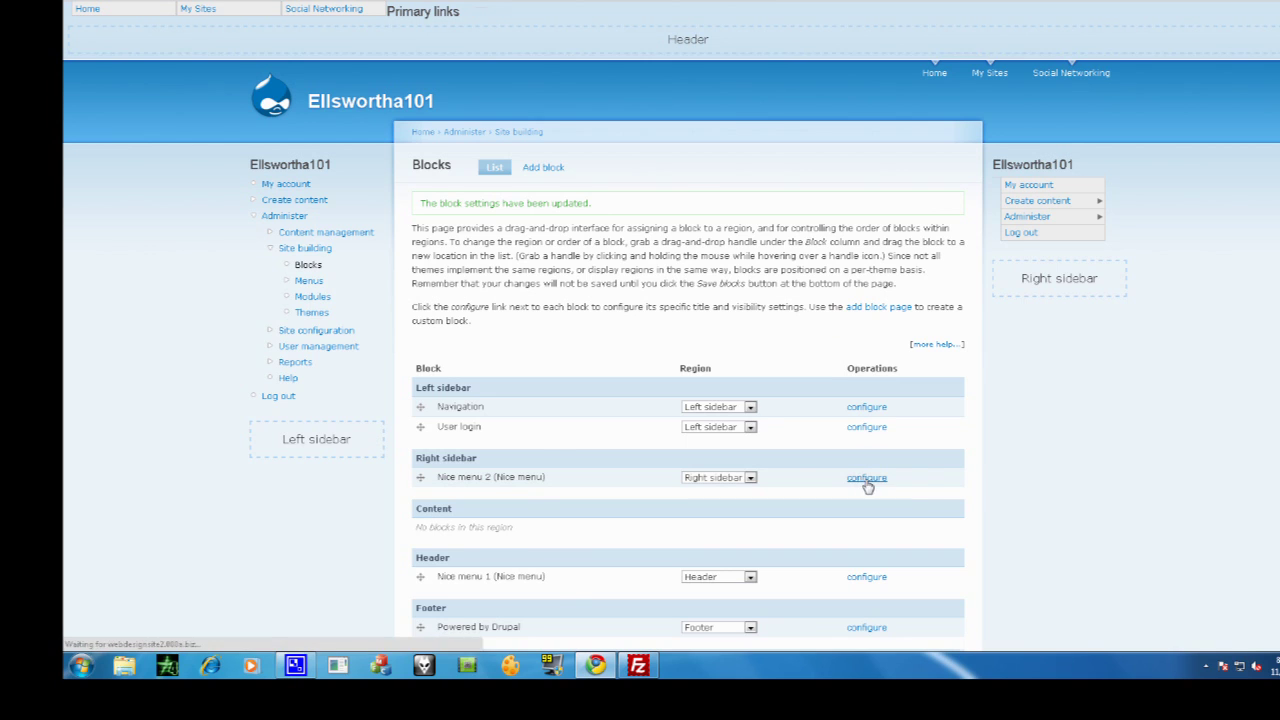
scroll(528, 271, "down", 3)
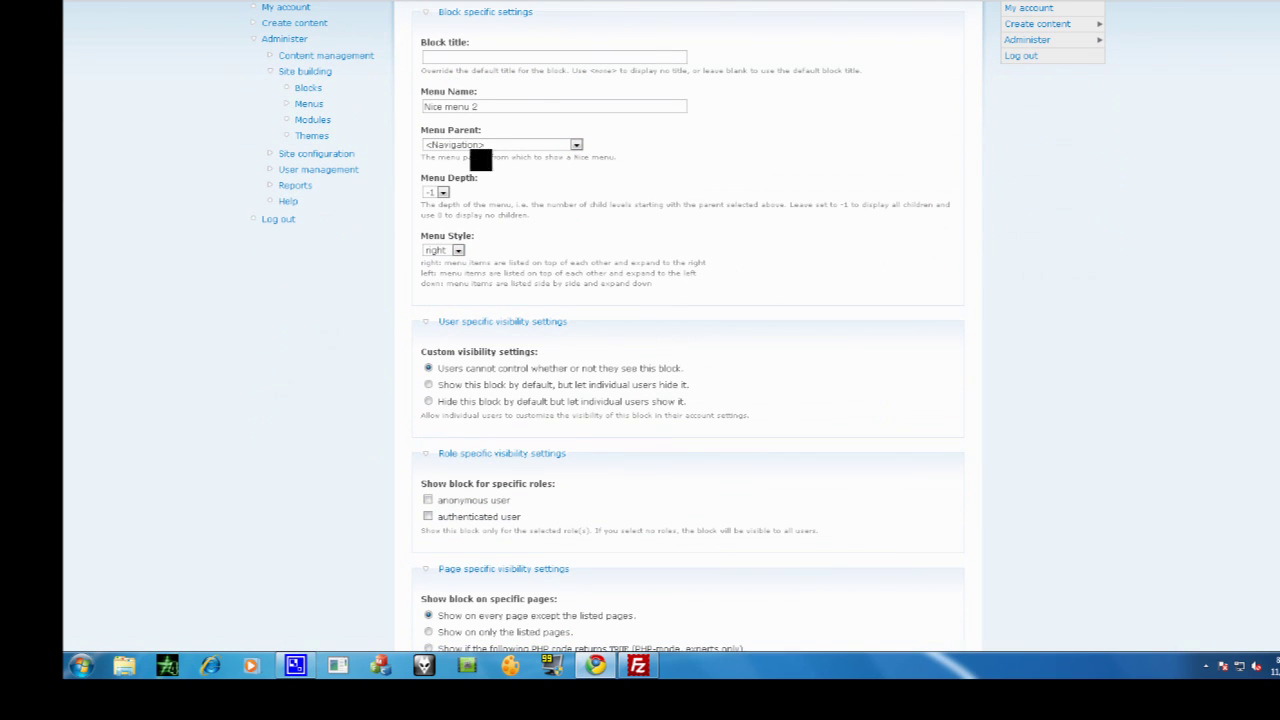
left_click(457, 250)
left_click(446, 273)
scroll(597, 274, "up", 1)
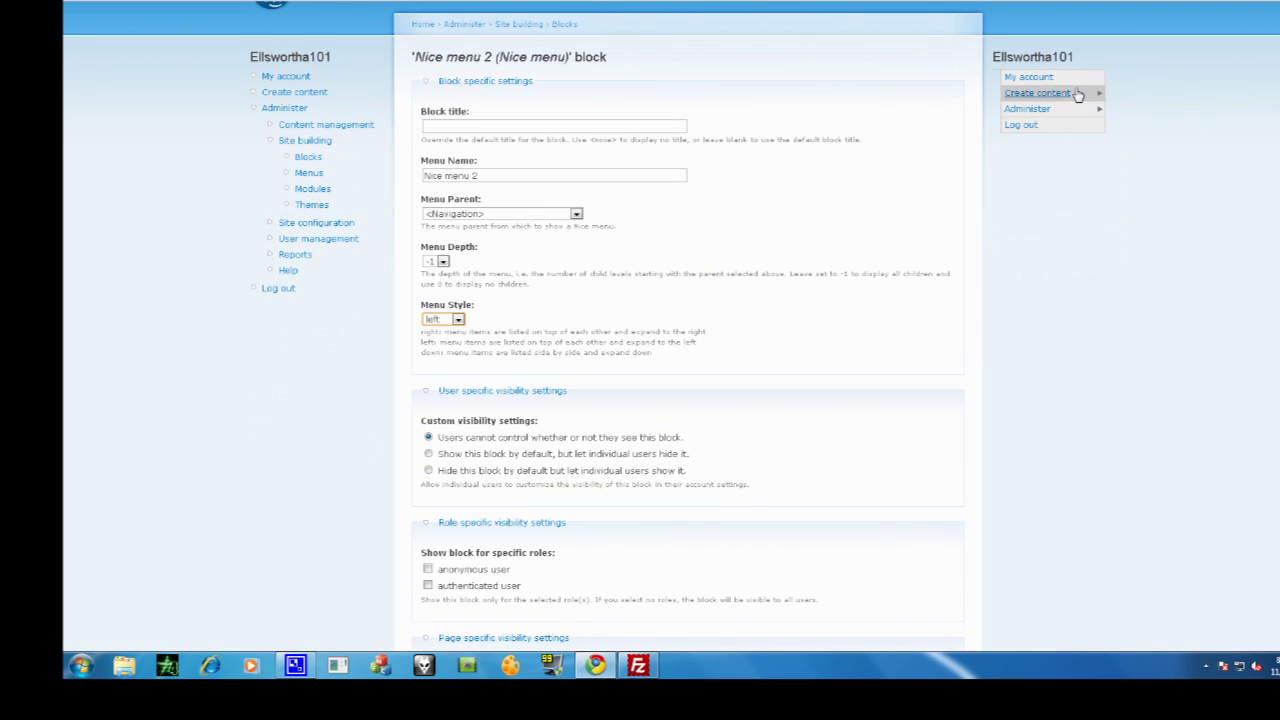
scroll(500, 443, "down", 5)
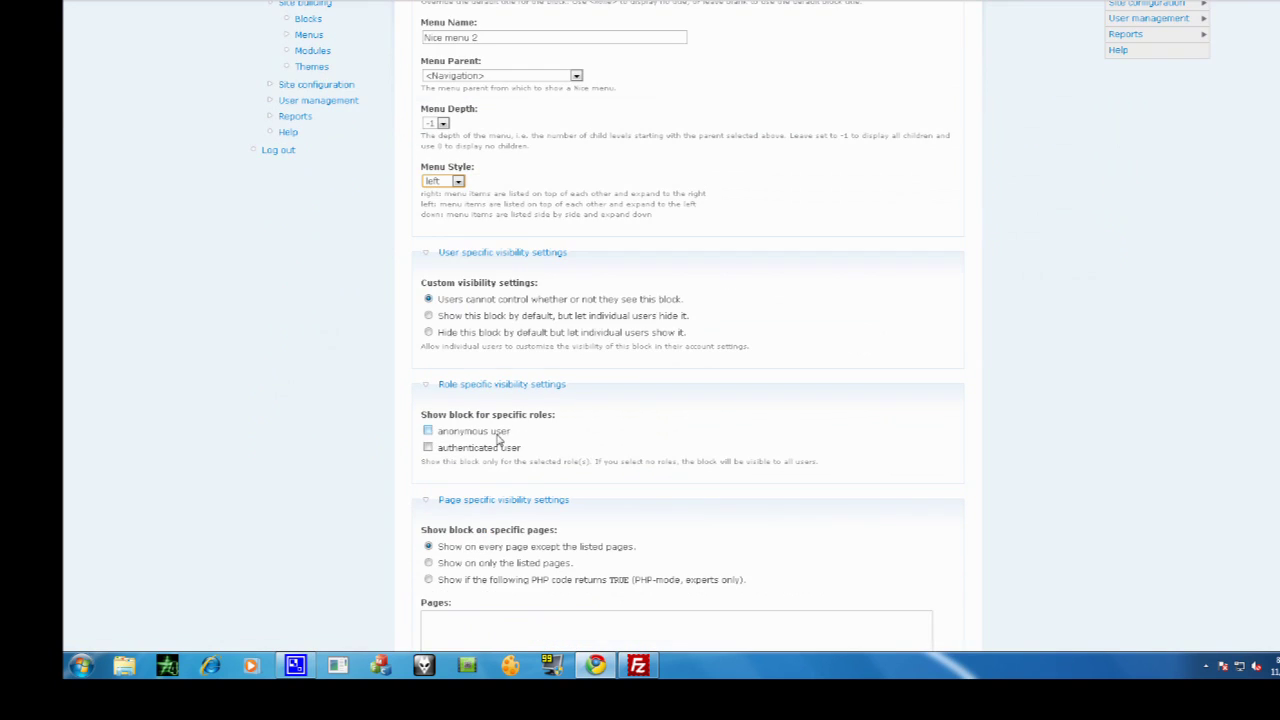
left_click(449, 541)
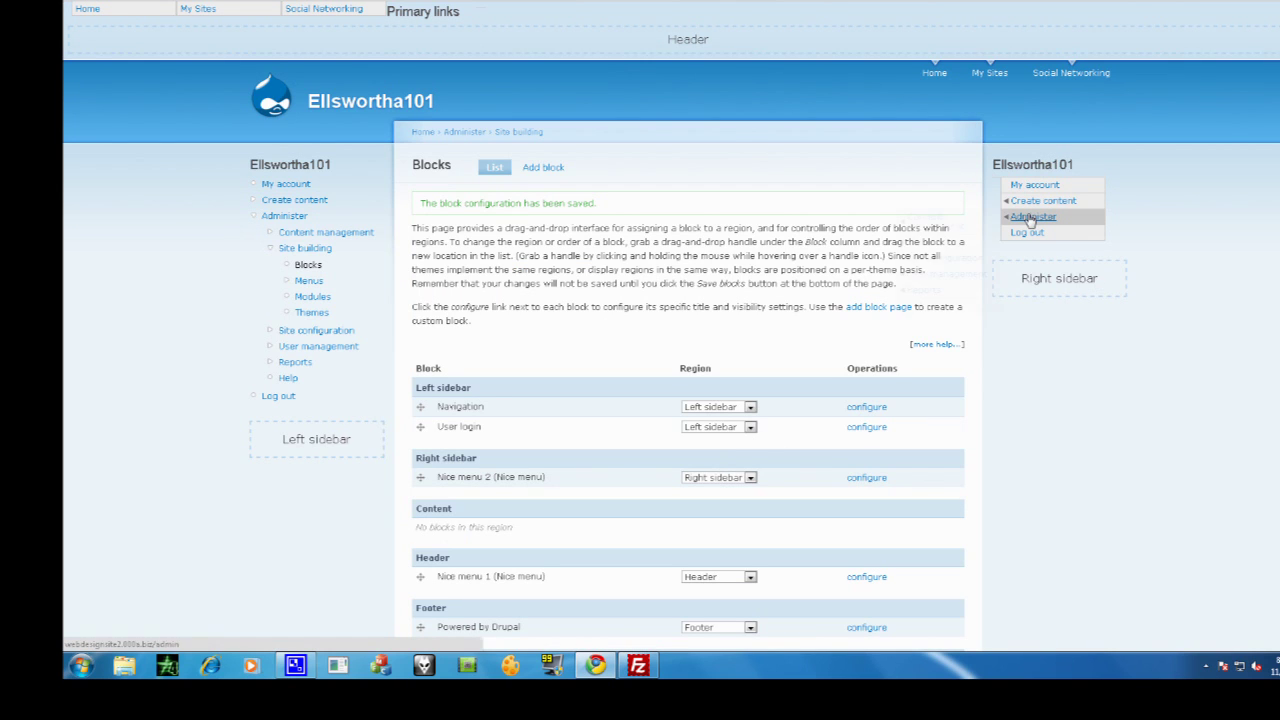
Check the right-sidebar menu's flyout submenus, then go to Site configuration
mouse_move(1030, 218)
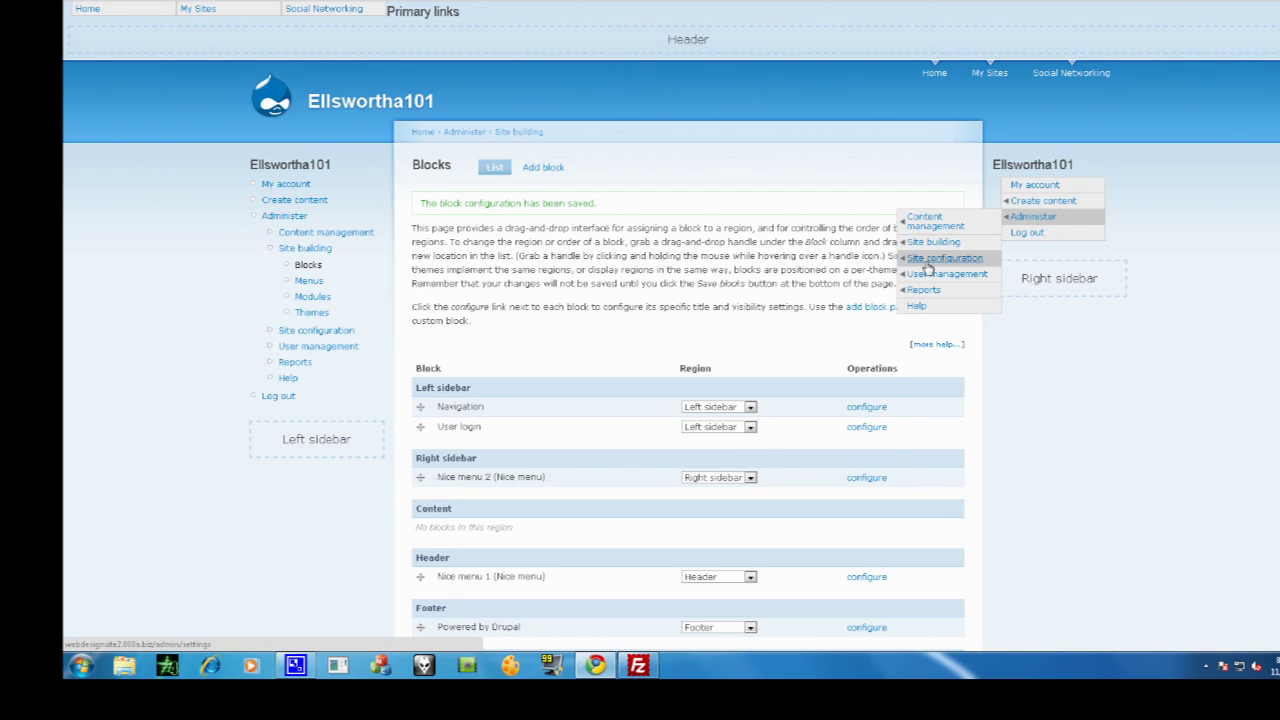
mouse_move(921, 297)
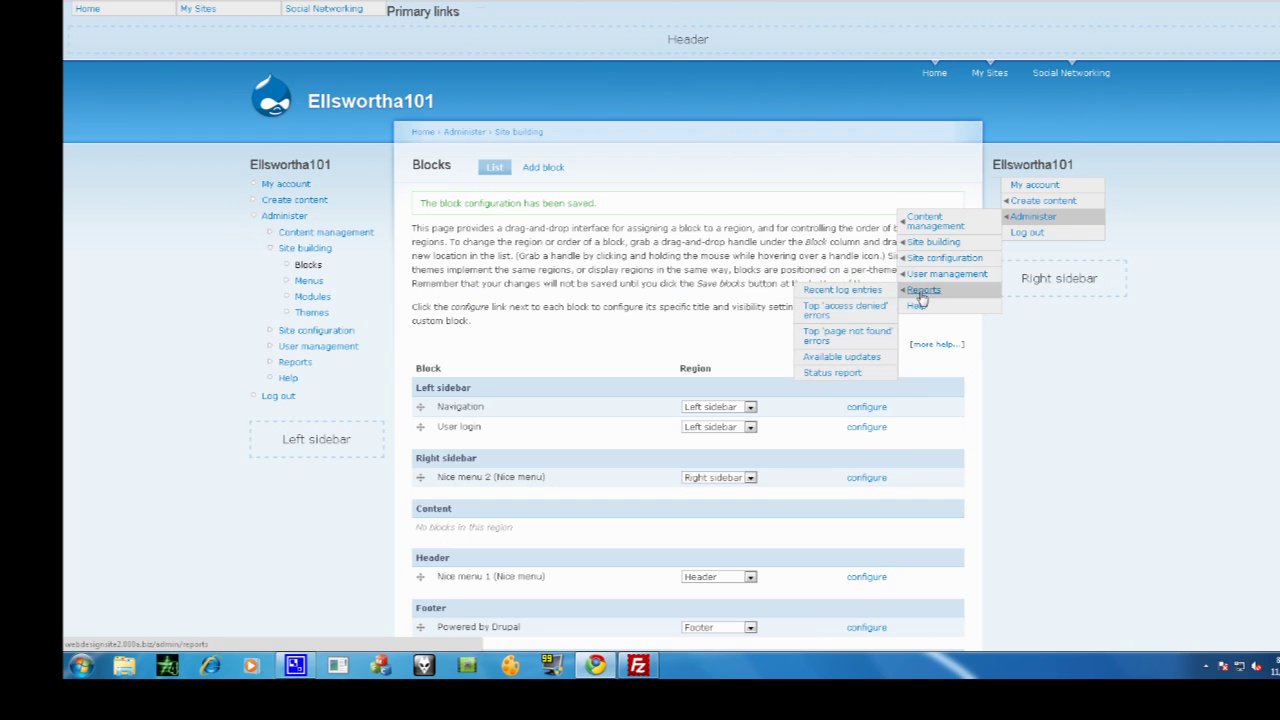
scroll(537, 488, "down", 3)
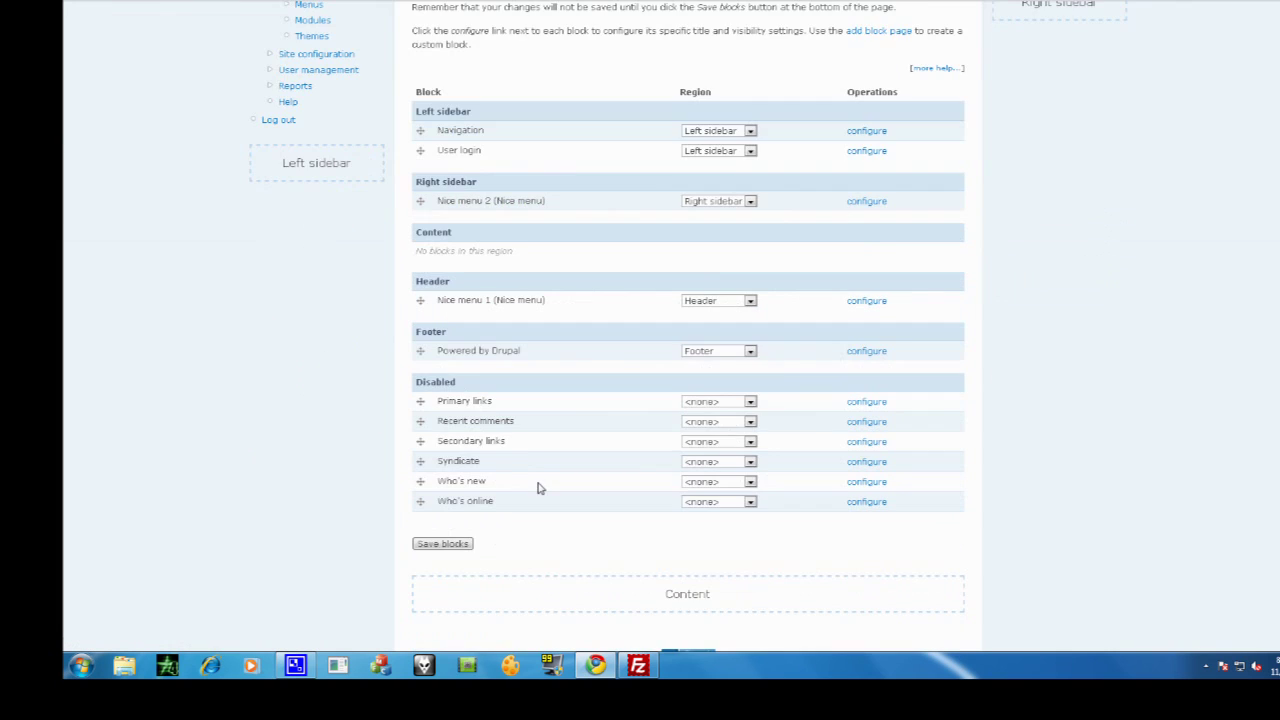
scroll(355, 6, "up", 3)
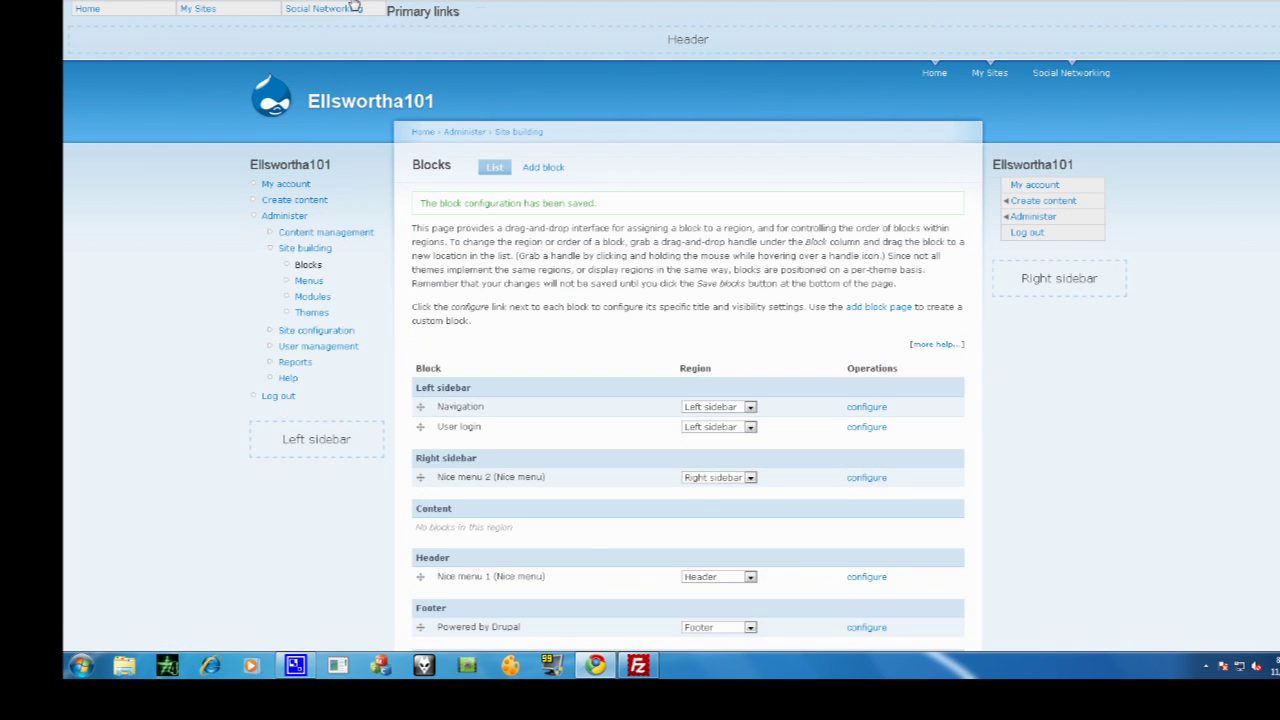
left_click(318, 331)
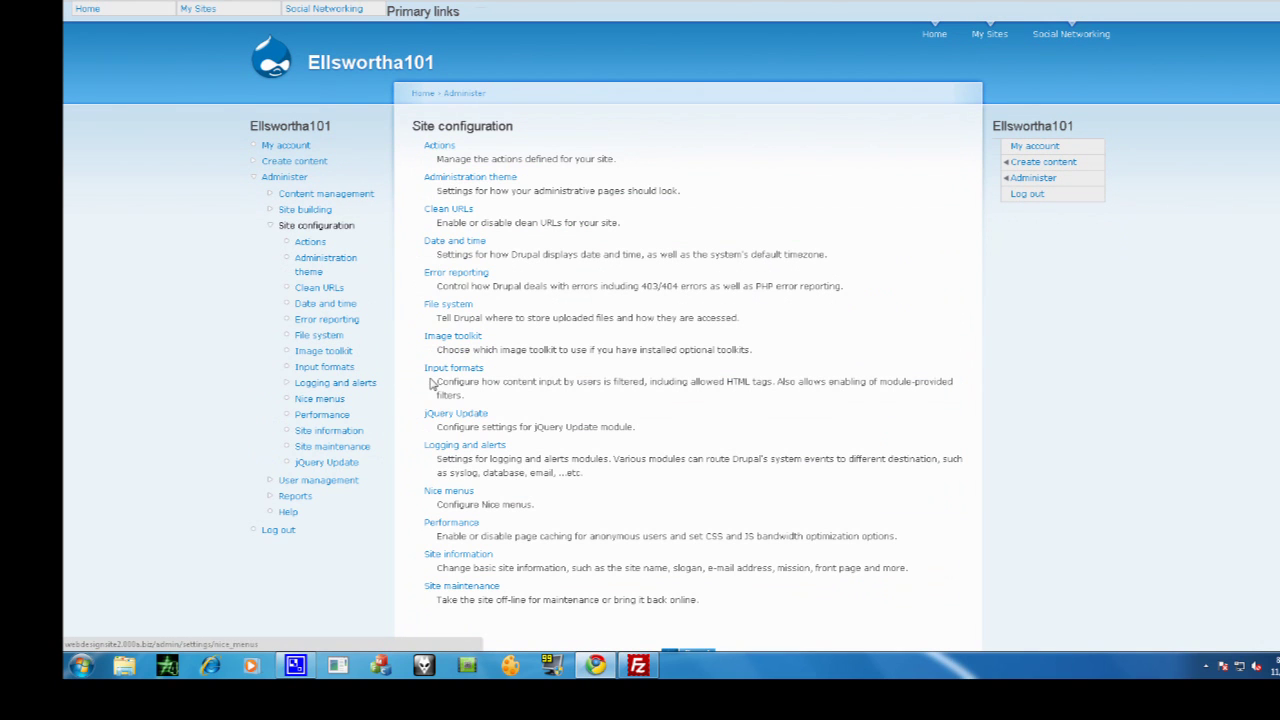
In Nice menus' Advanced Superfish options, change Mouse delay from 800 to 200, set speed to fast, and save
left_click(462, 492)
left_click(452, 274)
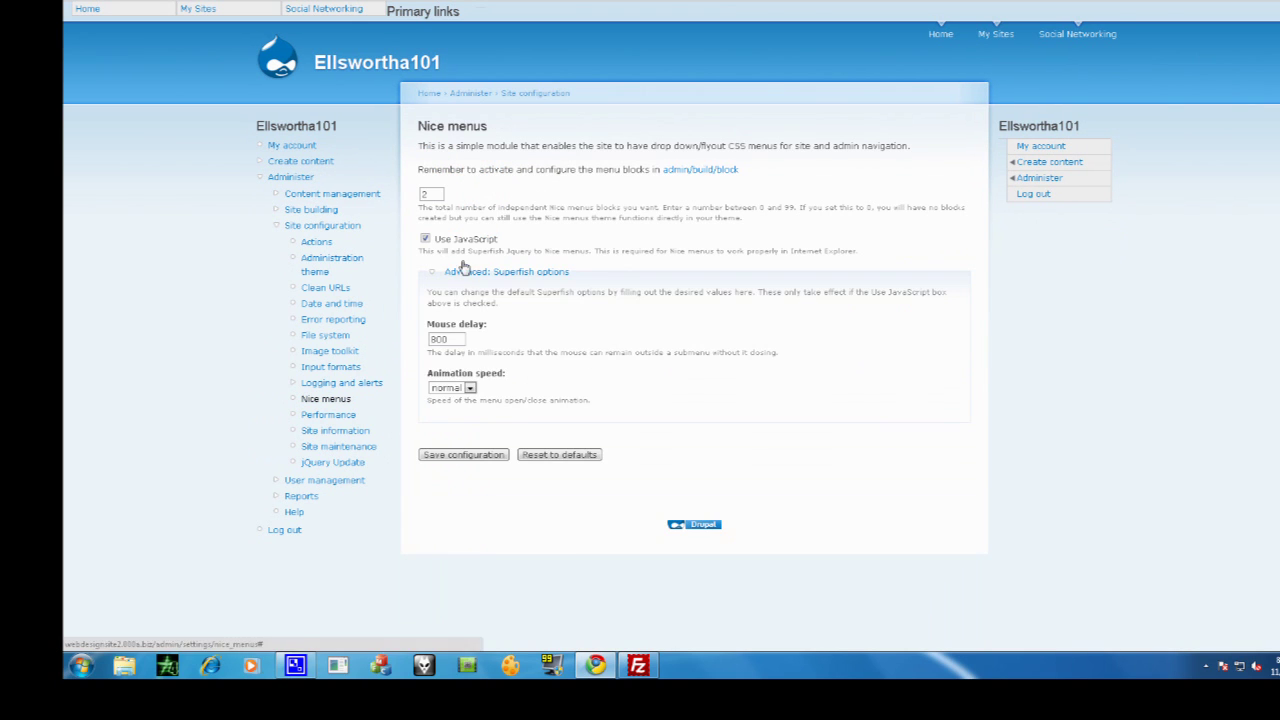
left_click(466, 389)
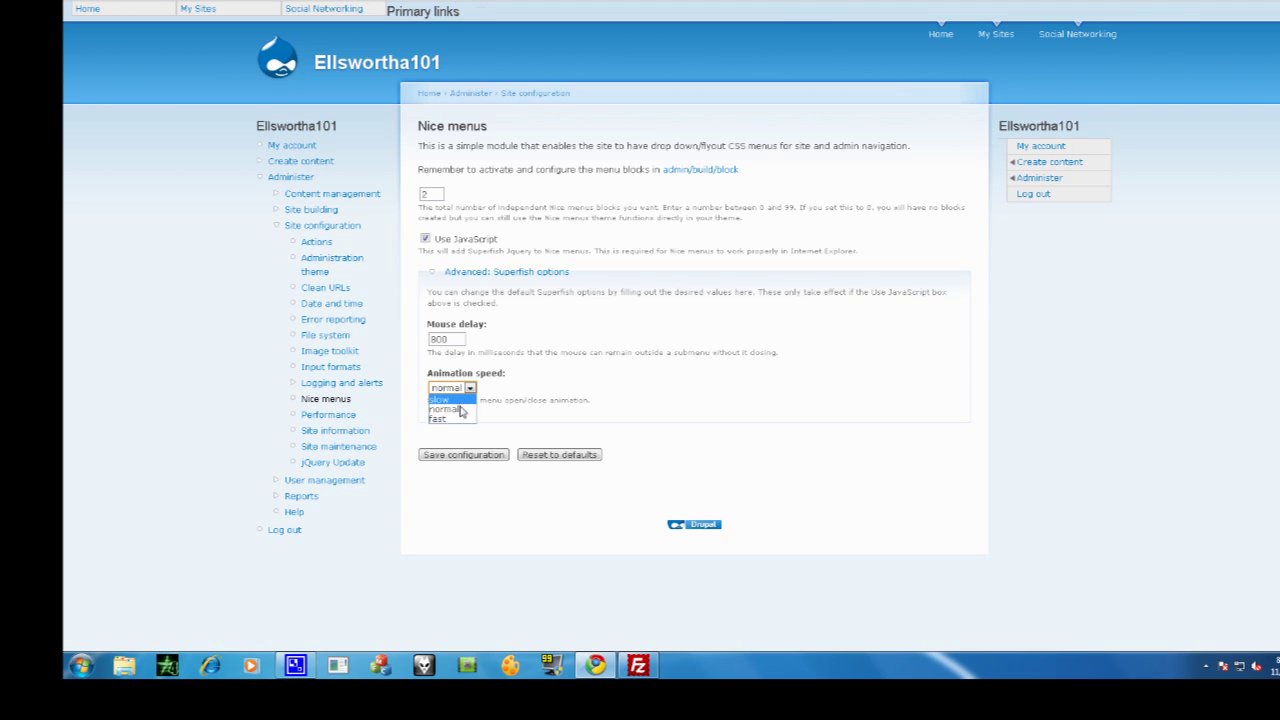
left_click(456, 340)
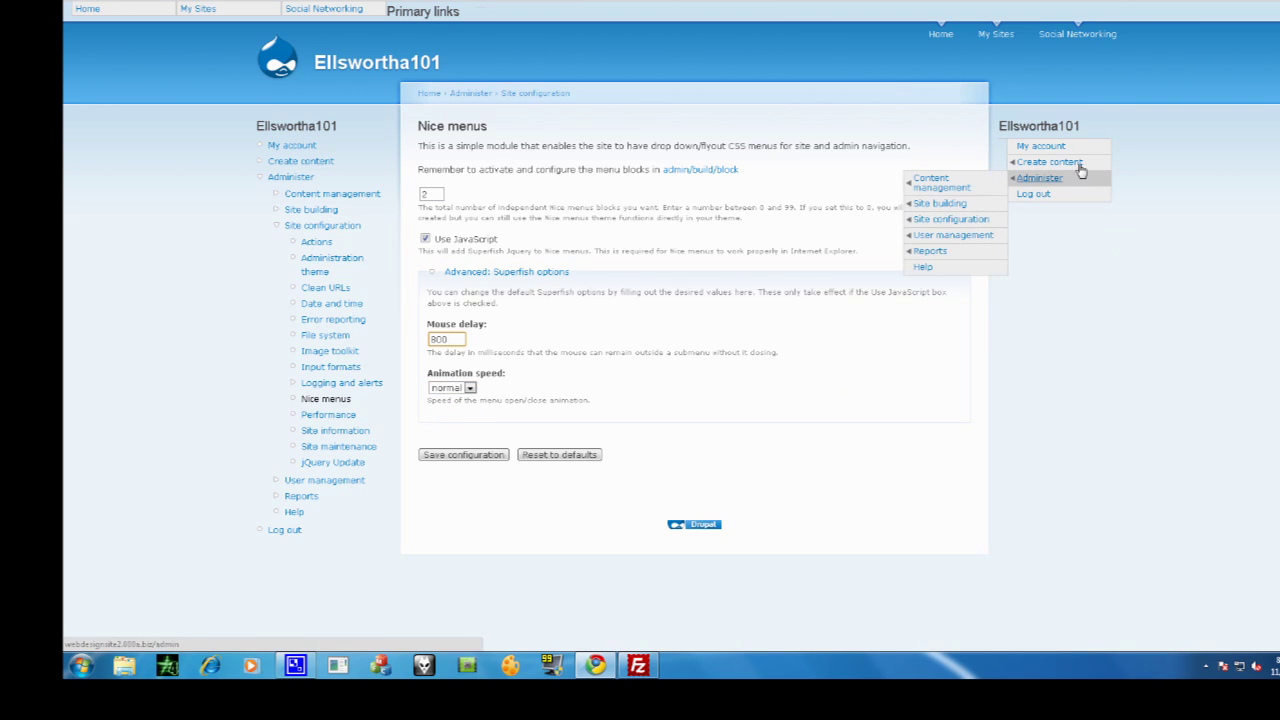
double_click(445, 340)
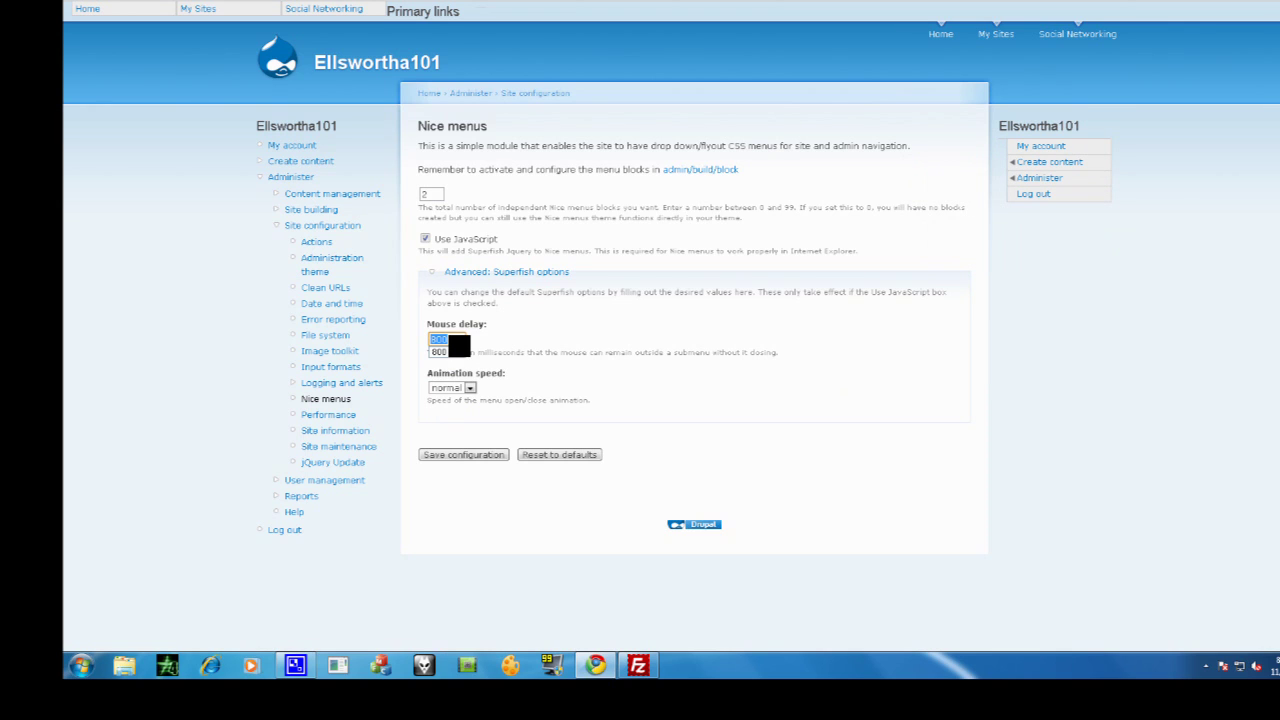
type("2000")
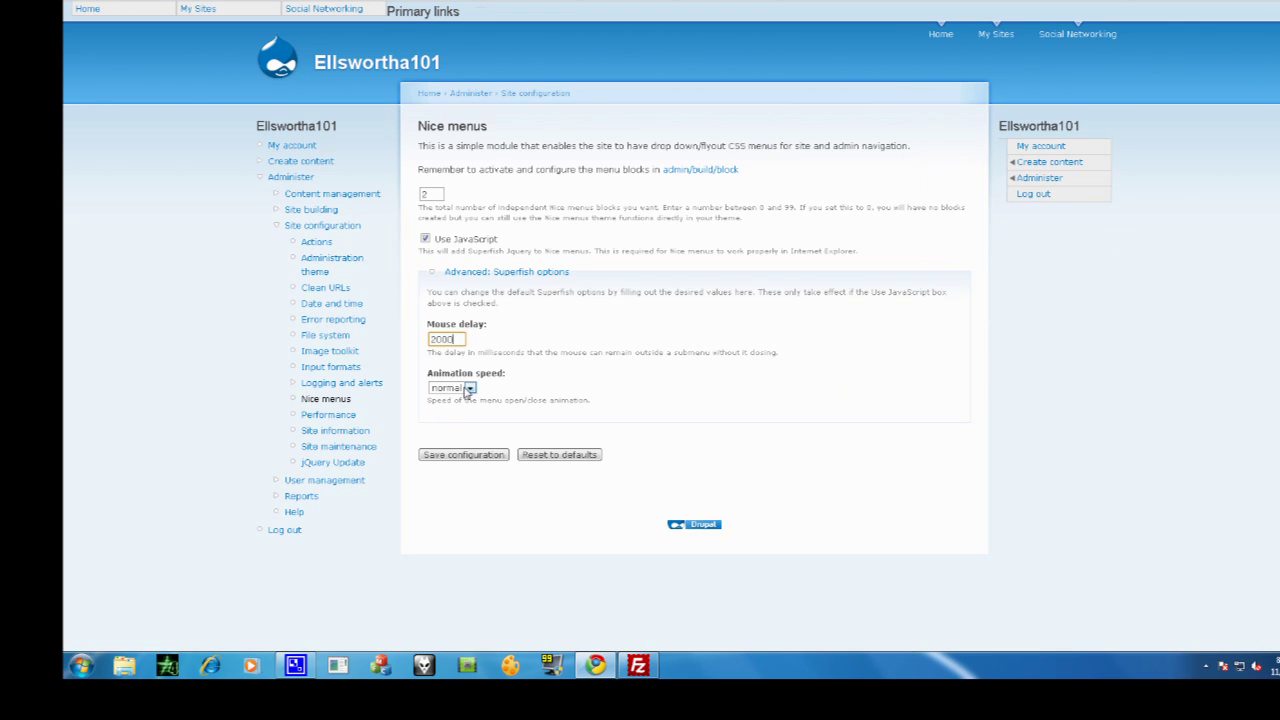
left_click(469, 389)
left_click(468, 418)
left_click(479, 457)
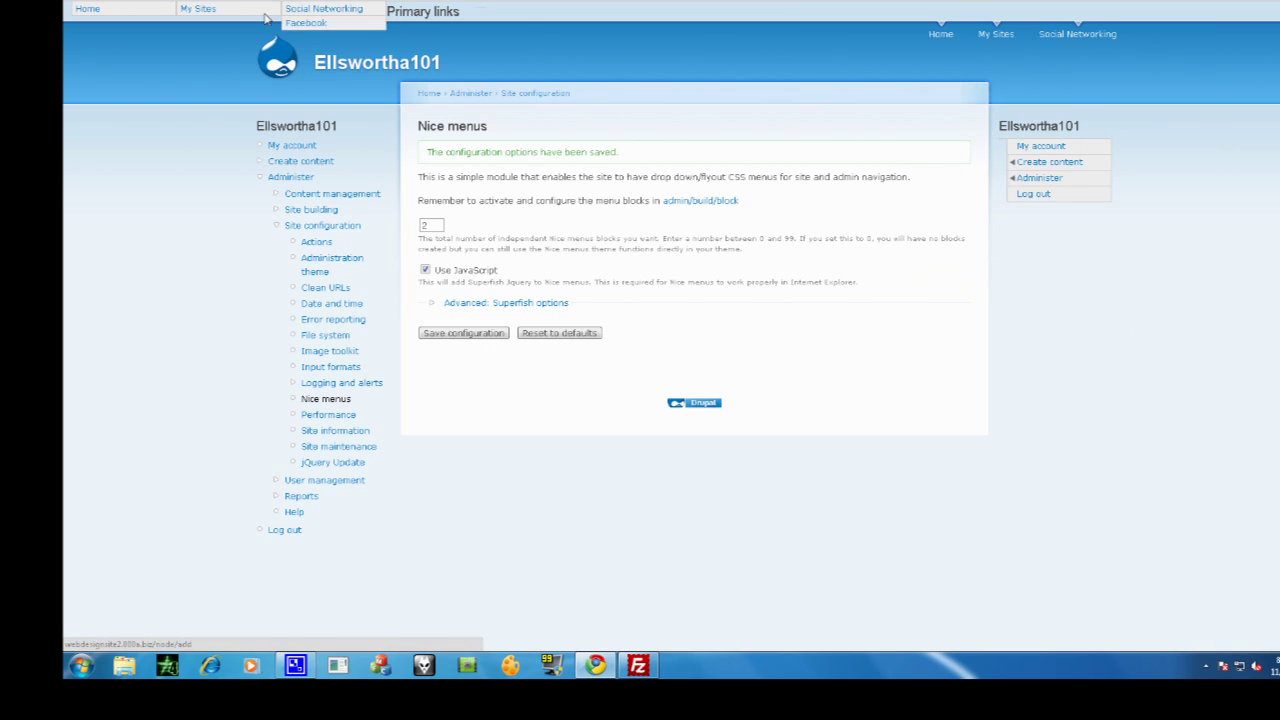
mouse_move(221, 19)
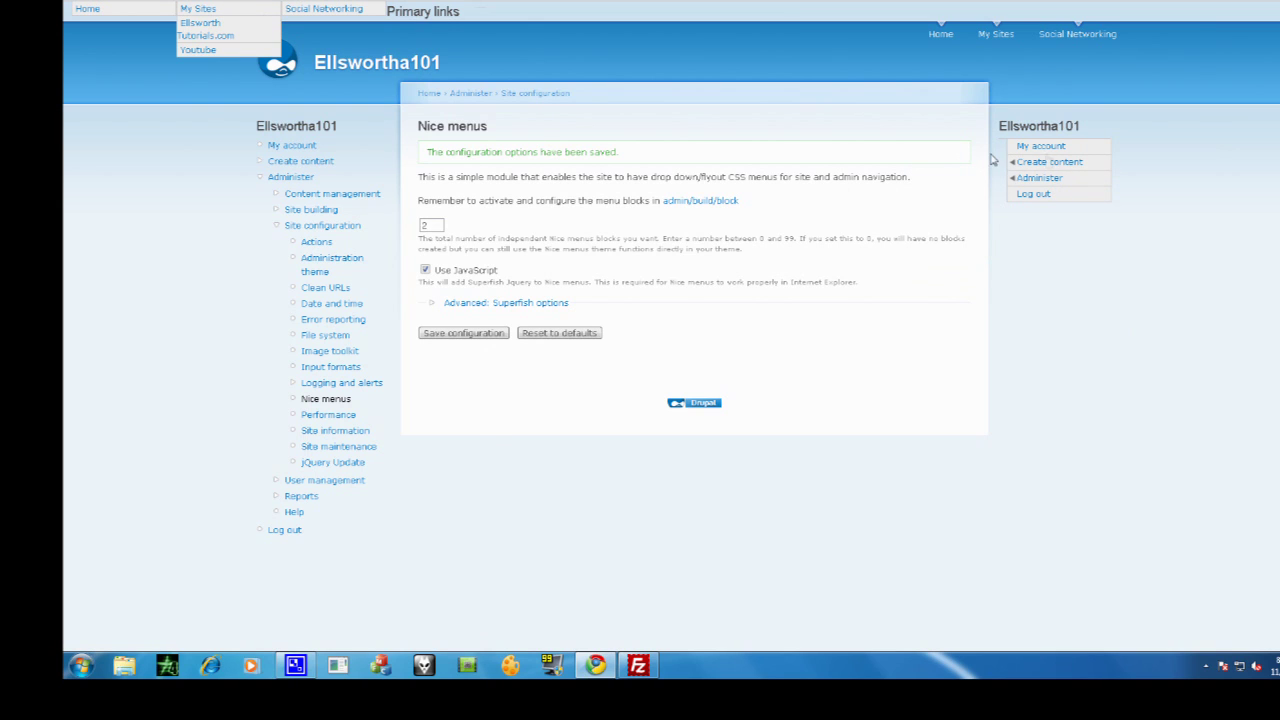
mouse_move(380, 16)
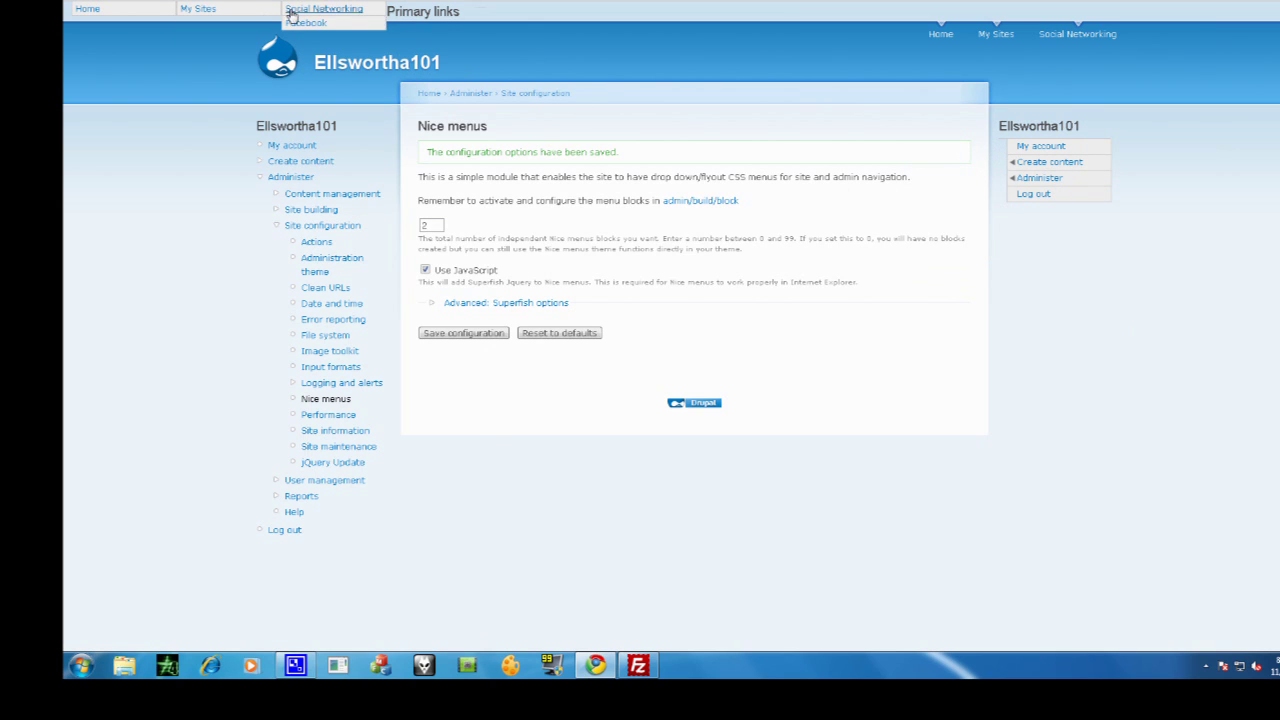